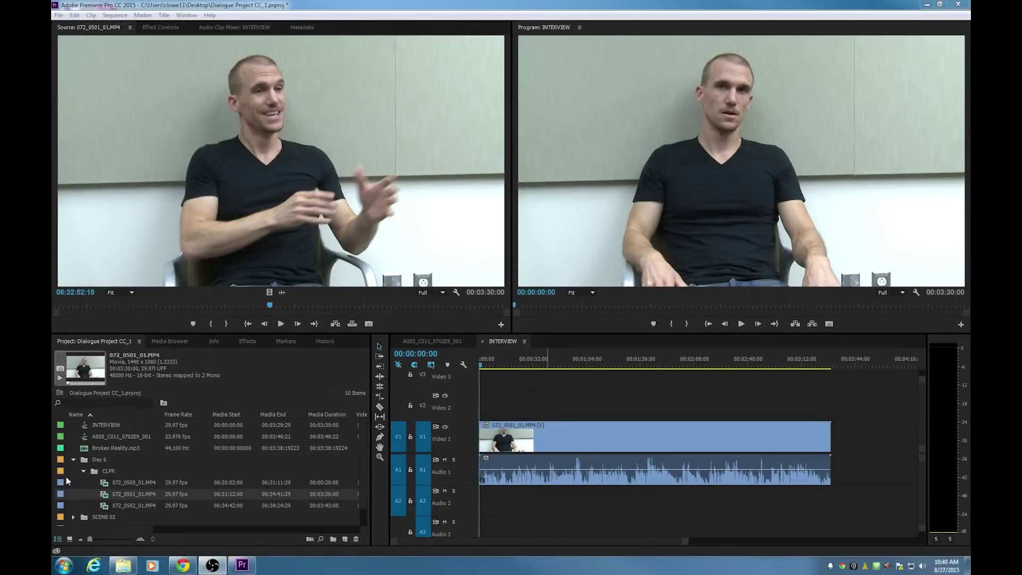
Step: Collapse the Day 6 folder in the Project panel so only six items are listed
{"action": "left_click", "coordinate": [73, 460]}
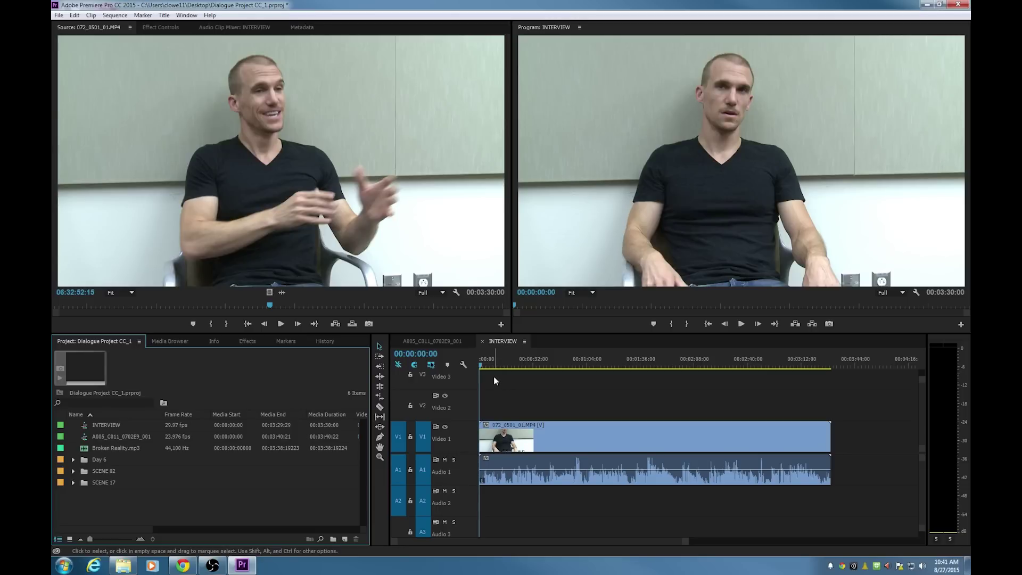
Step: Play the INTERVIEW sequence from the start to find the first pause in speech
{"action": "key", "text": "space"}
{"action": "key", "text": "equal"}
{"action": "key", "text": "equal"}
{"action": "key", "text": "equal"}
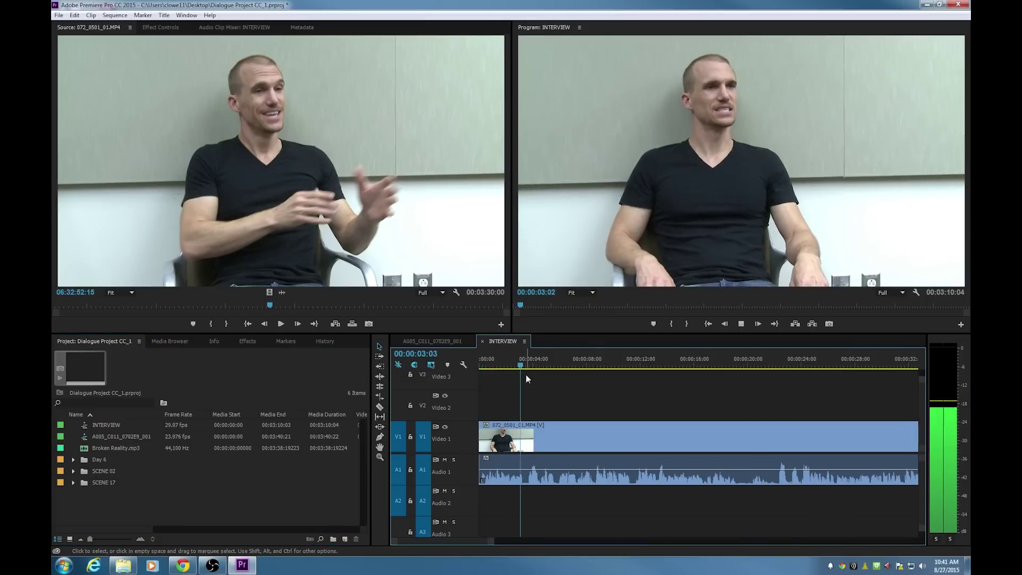
{"action": "key", "text": "space"}
{"action": "left_click", "coordinate": [510, 366]}
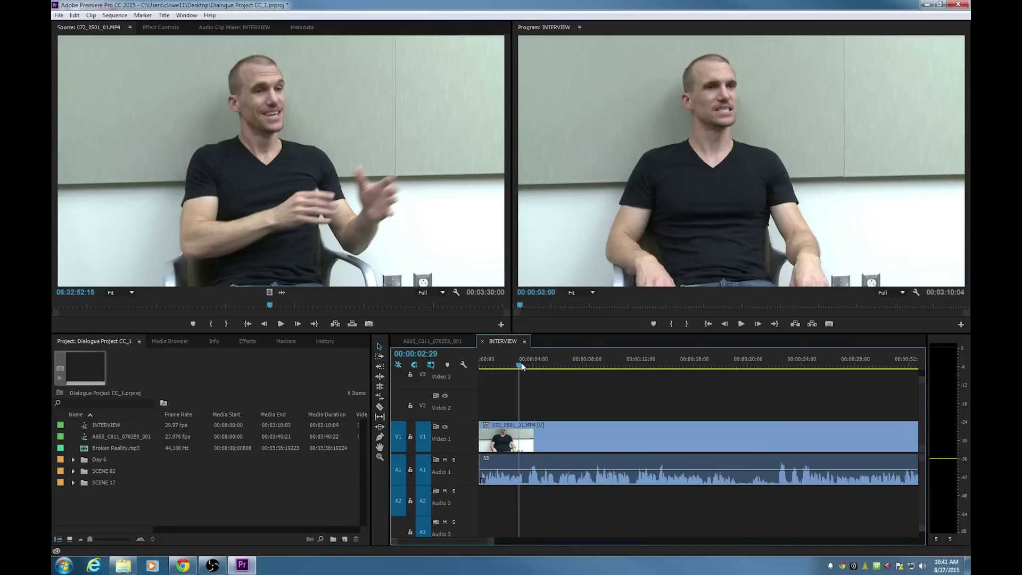
{"action": "key", "text": "Home"}
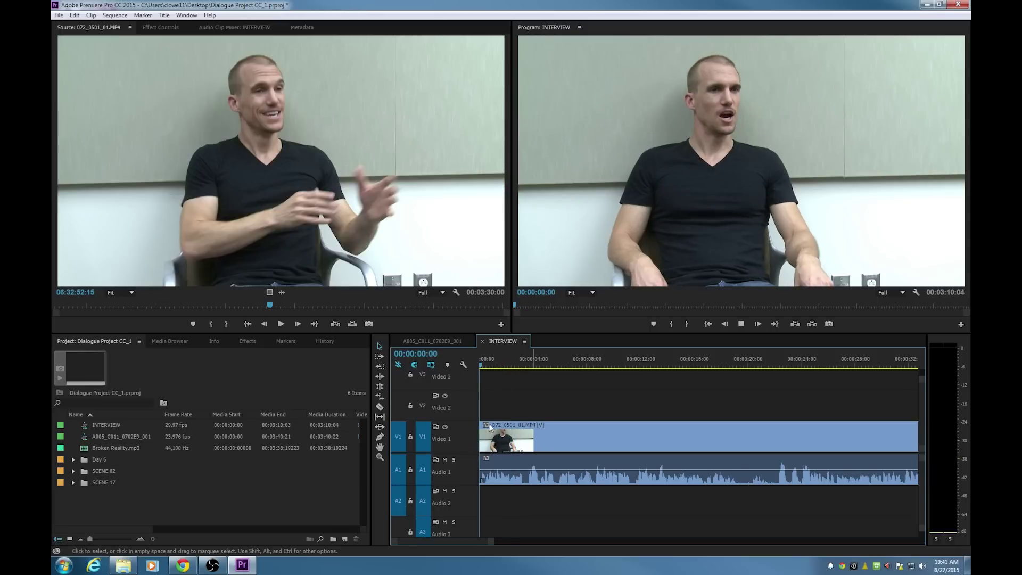
{"action": "key", "text": "space"}
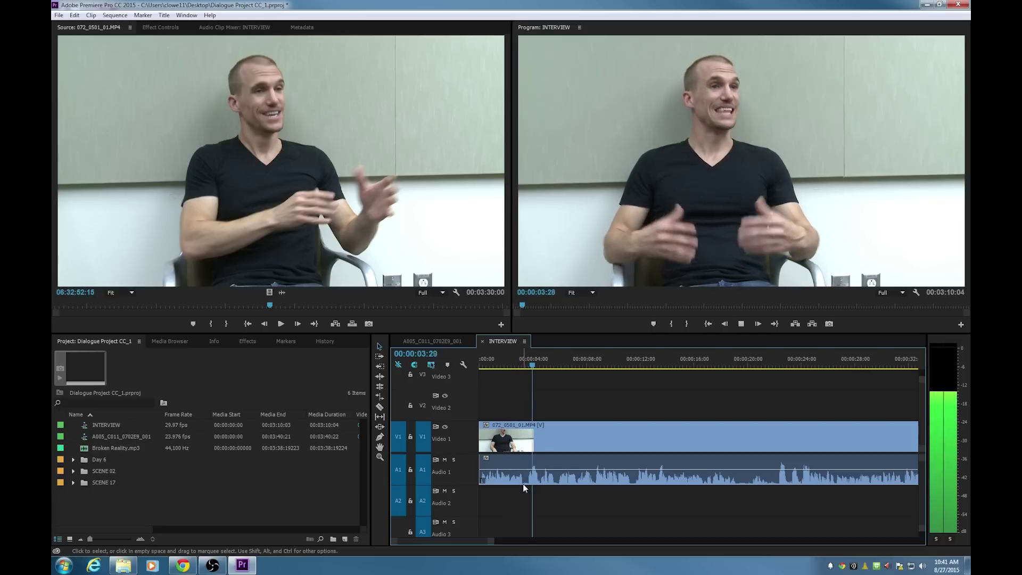
{"action": "key", "text": "space"}
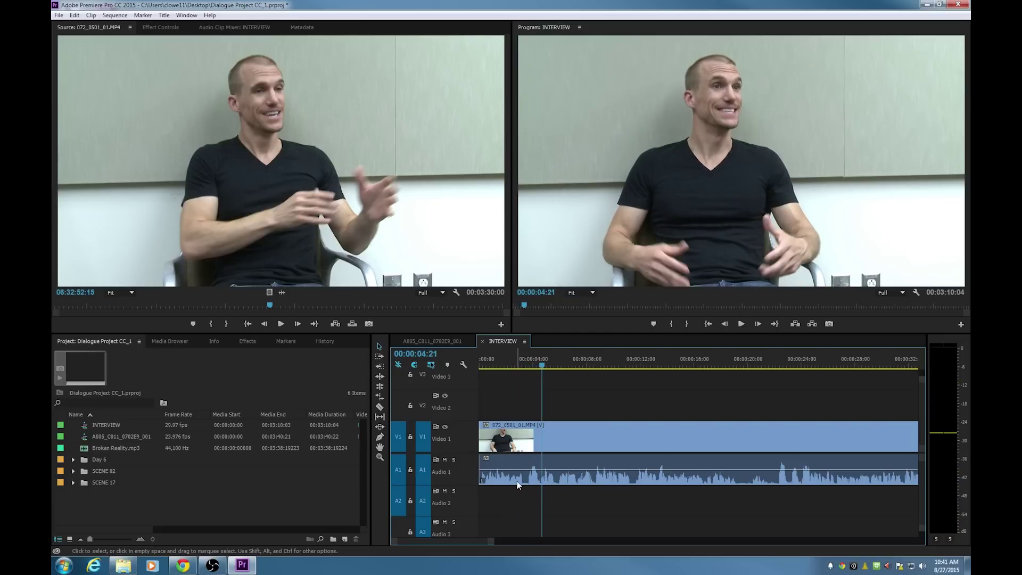
Step: Zoom into the timeline and park the playhead at 00:00:02:20 for the first jump cut
{"action": "key", "text": "equal"}
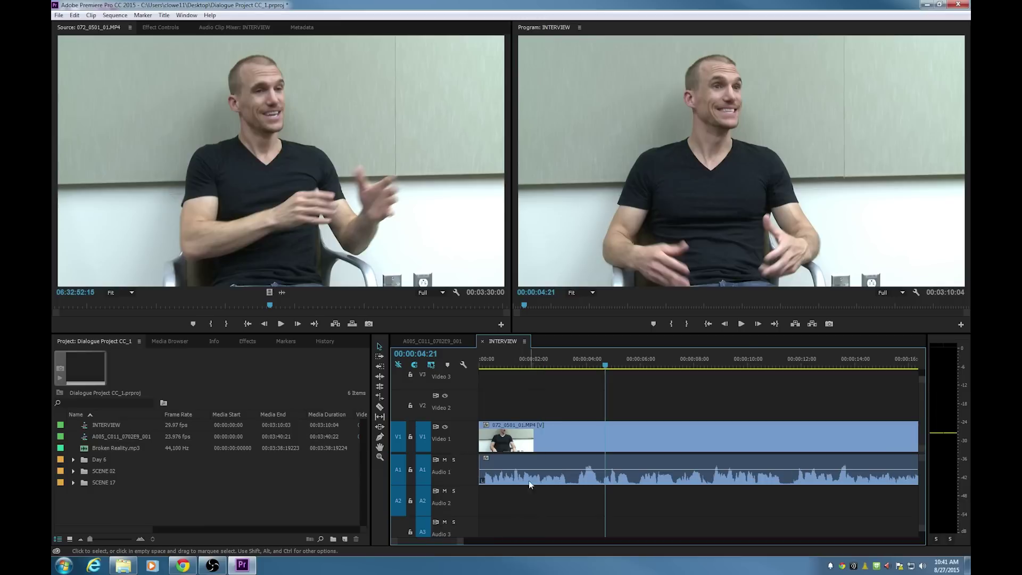
{"action": "left_click", "coordinate": [561, 365]}
{"action": "left_click_drag", "start_coordinate": [562, 366], "coordinate": [551, 367]}
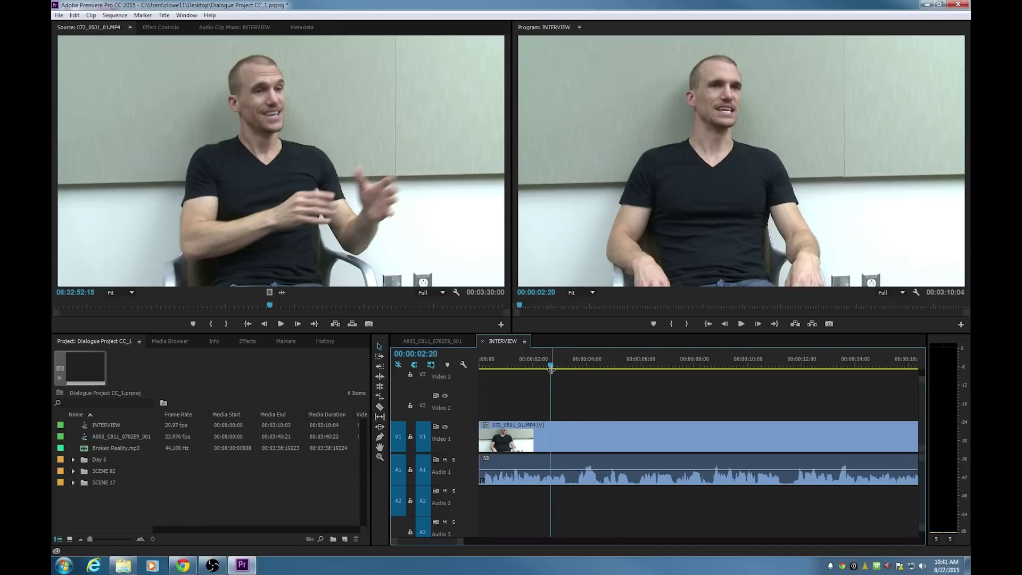
{"action": "key", "text": "space"}
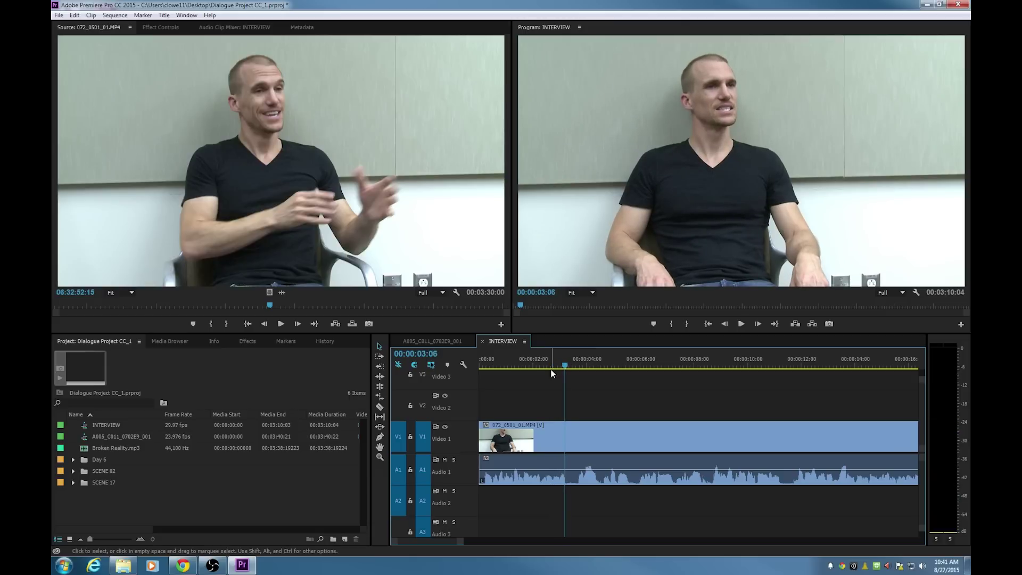
{"action": "left_click", "coordinate": [515, 360]}
{"action": "key", "text": "space"}
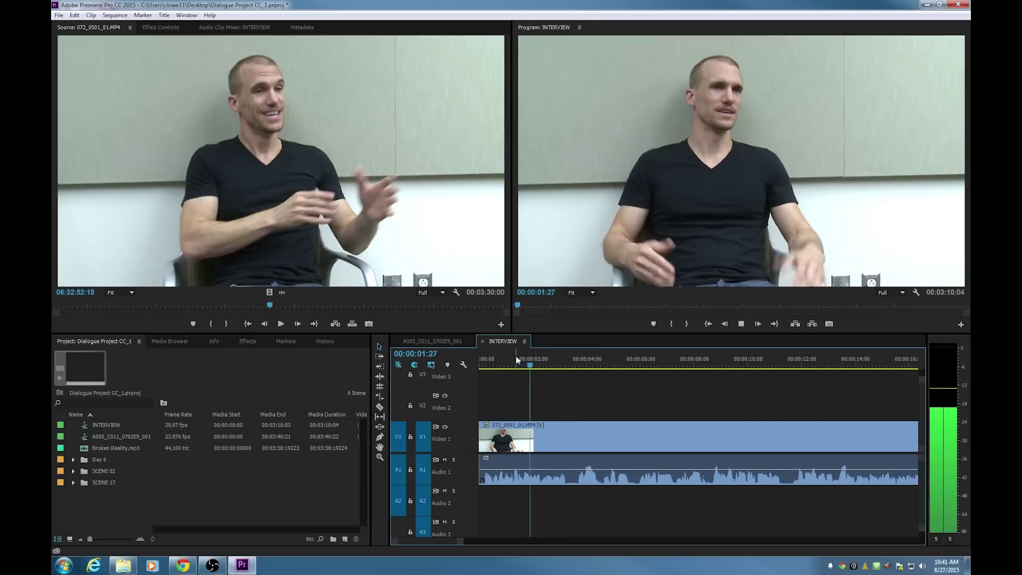
{"action": "key", "text": "space"}
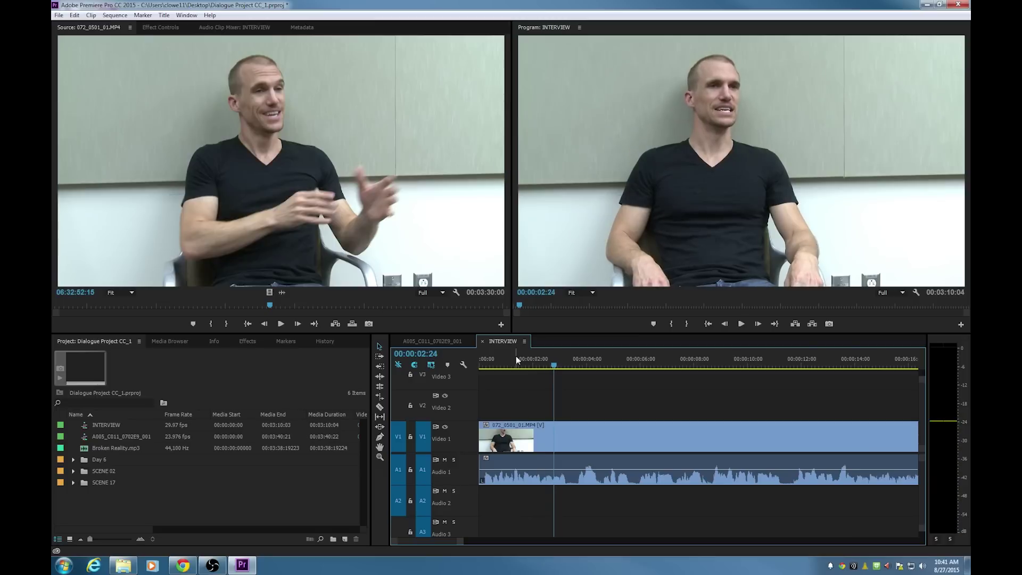
{"action": "key", "text": "Left"}
{"action": "key", "text": "Left"}
{"action": "key", "text": "shift+Left"}
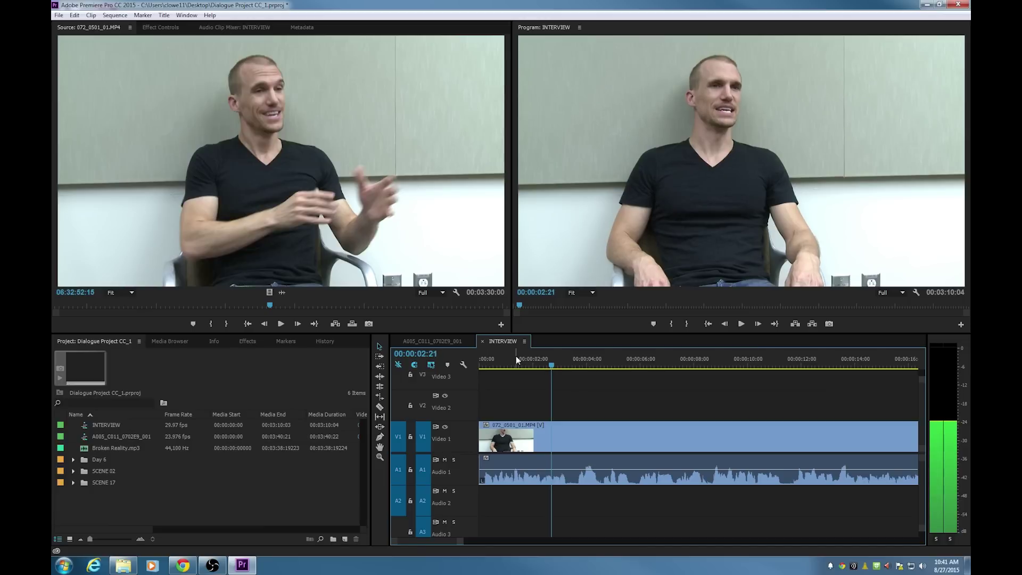
{"action": "key", "text": "Right"}
{"action": "key", "text": "Right"}
{"action": "key", "text": "Right"}
{"action": "key", "text": "Right"}
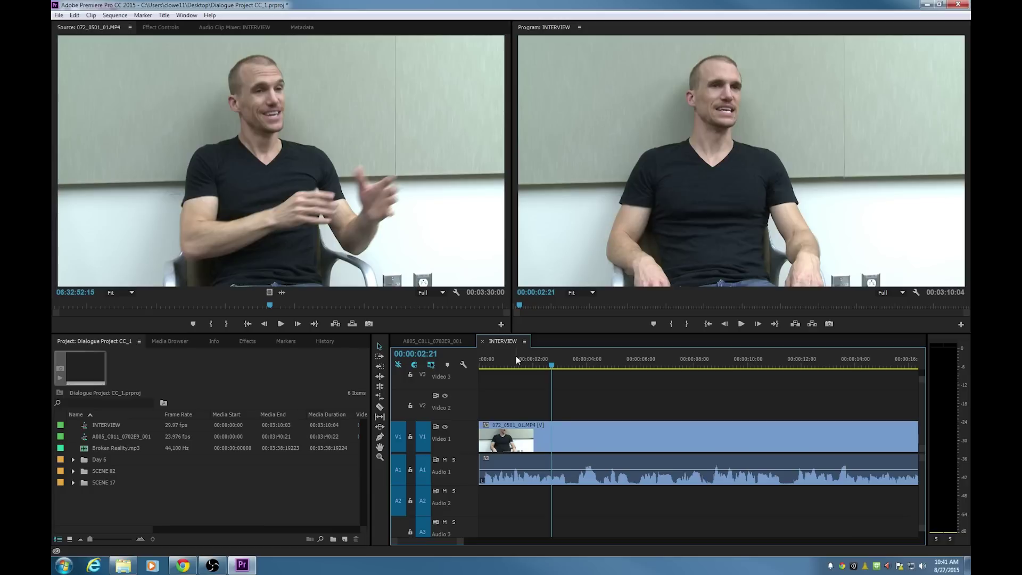
Step: Split the clip at 00:00:02:21 and ripple-trim the next second, leaving a 00:03:09:04 sequence
{"action": "key", "text": "ctrl+k"}
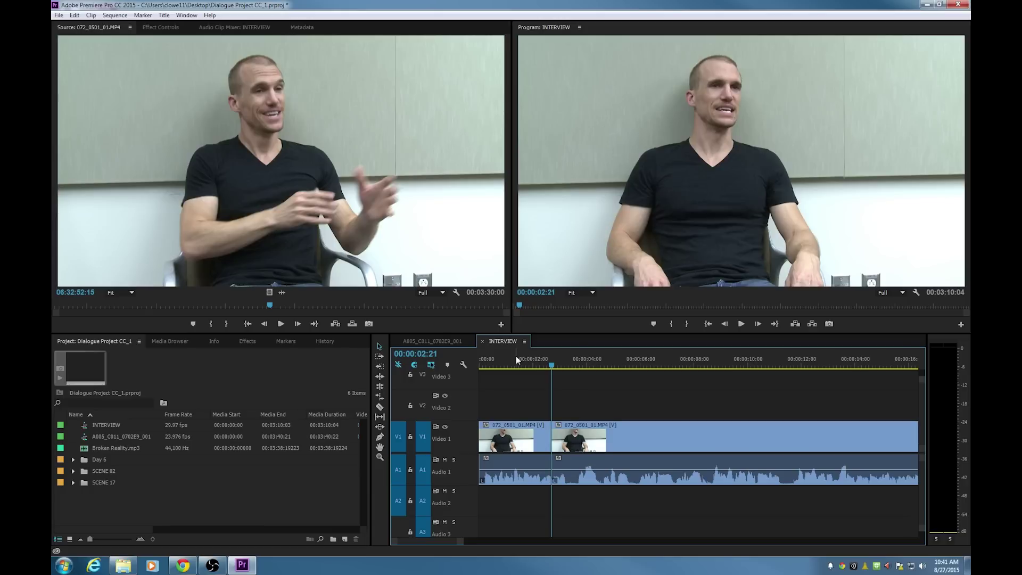
{"action": "key", "text": "space"}
{"action": "key", "text": "space"}
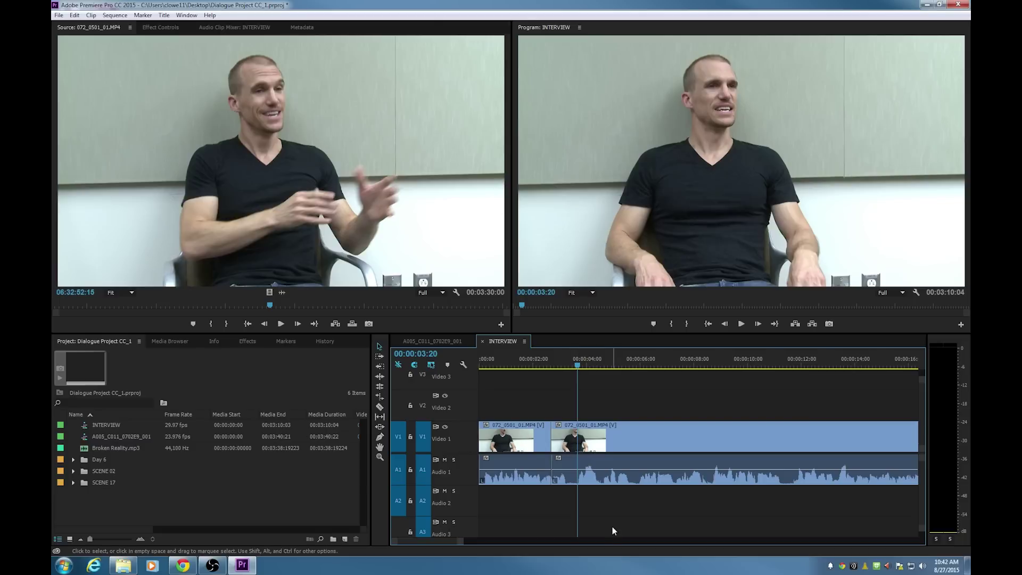
{"action": "key", "text": "q"}
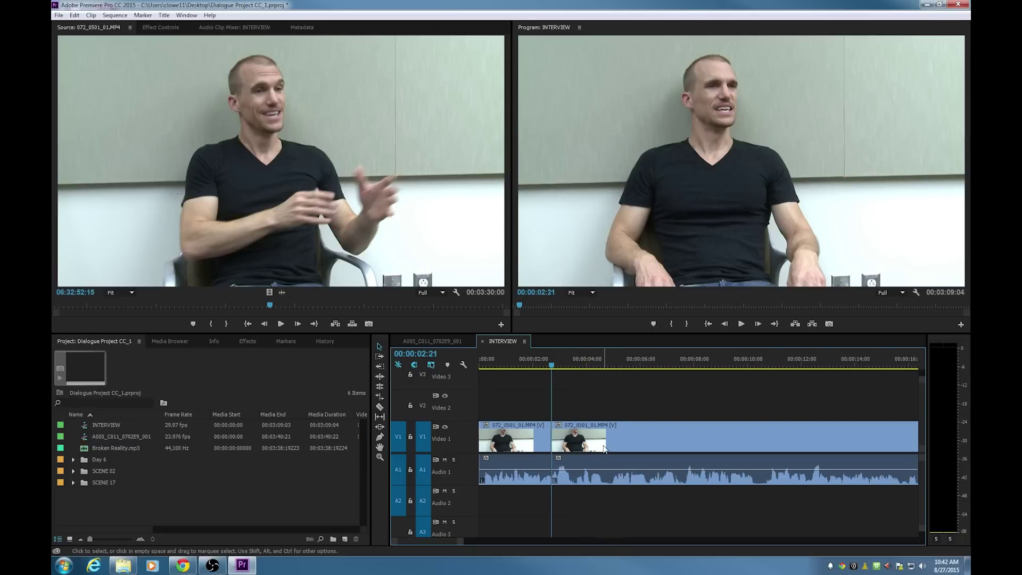
{"action": "key", "text": "space"}
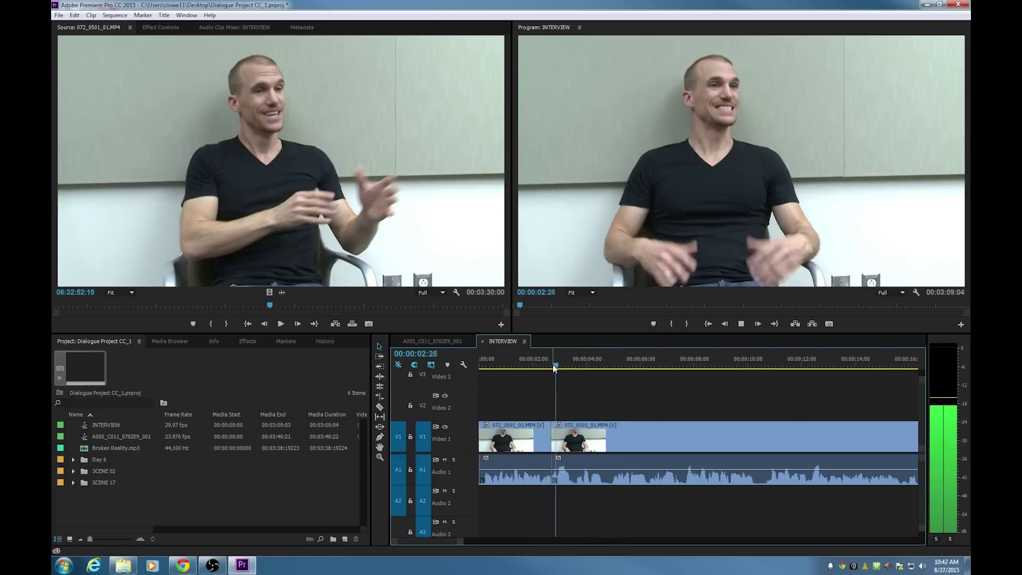
Step: Add a default audio crossfade at the jump cut, shortened to 6 frames, and play across it
{"action": "key", "text": "space"}
{"action": "key", "text": "="}
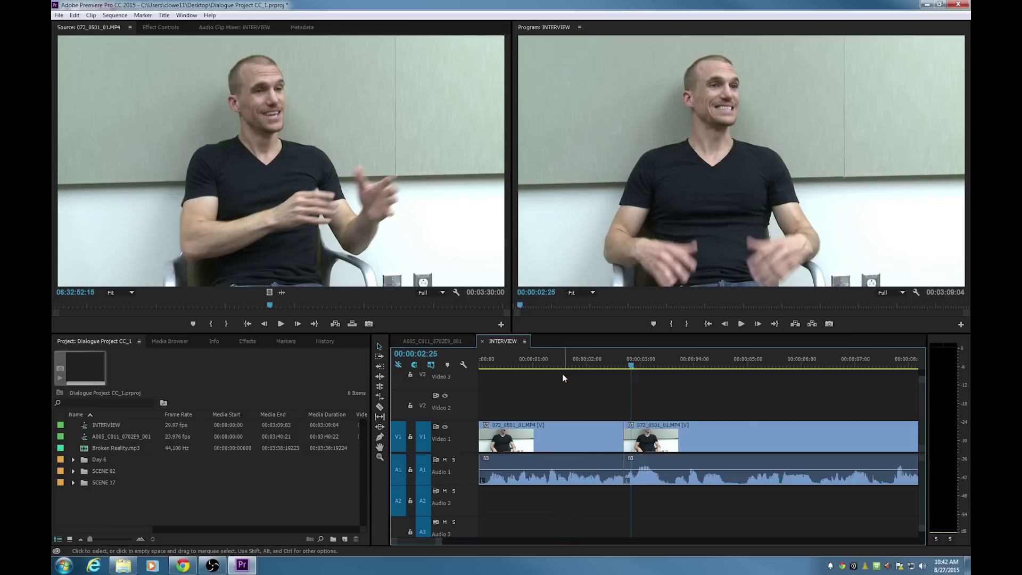
{"action": "key", "text": "="}
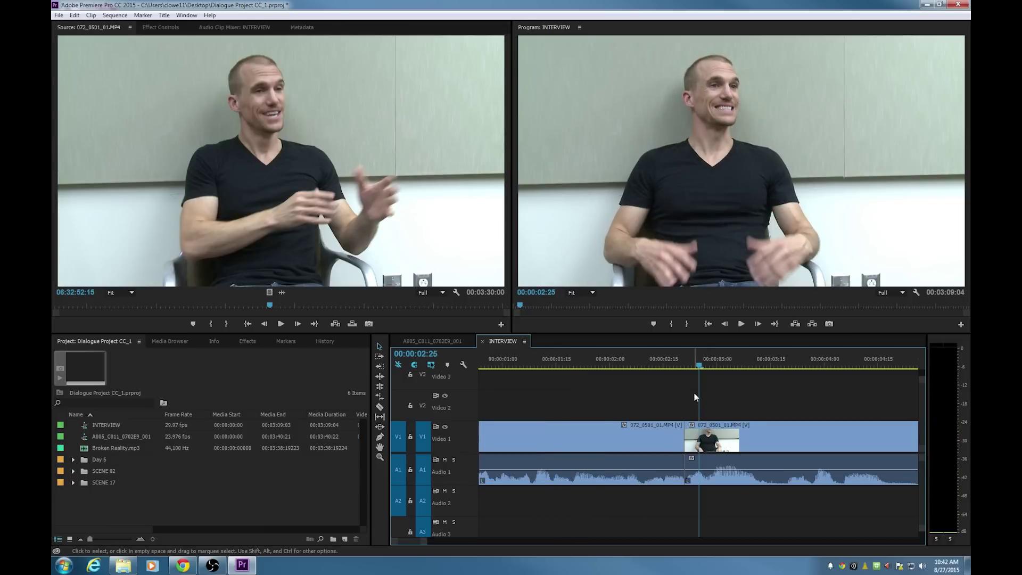
{"action": "key", "text": "Up"}
{"action": "key", "text": "ctrl+shift+d"}
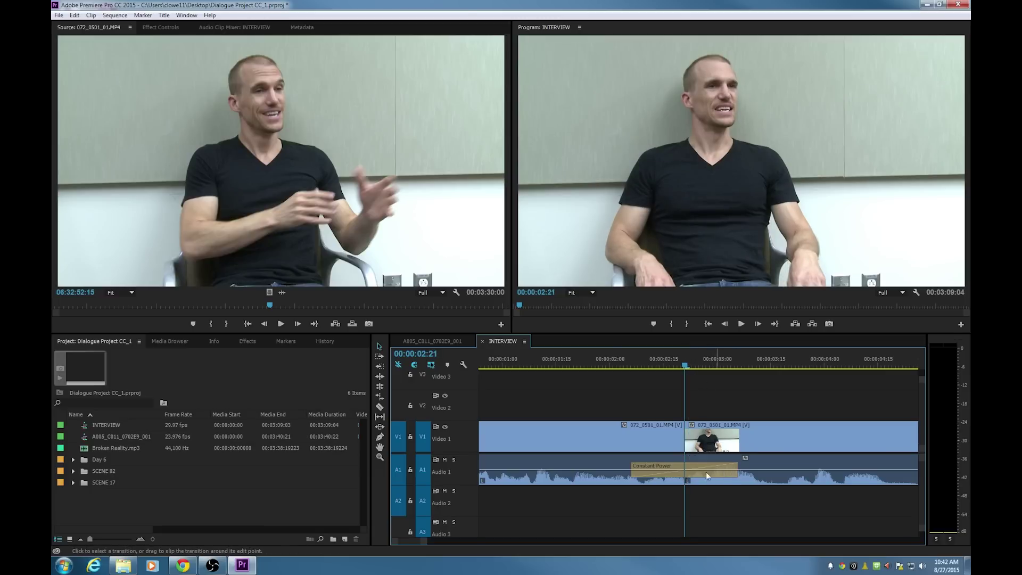
{"action": "left_click_drag", "start_coordinate": [737, 471], "coordinate": [690, 472]}
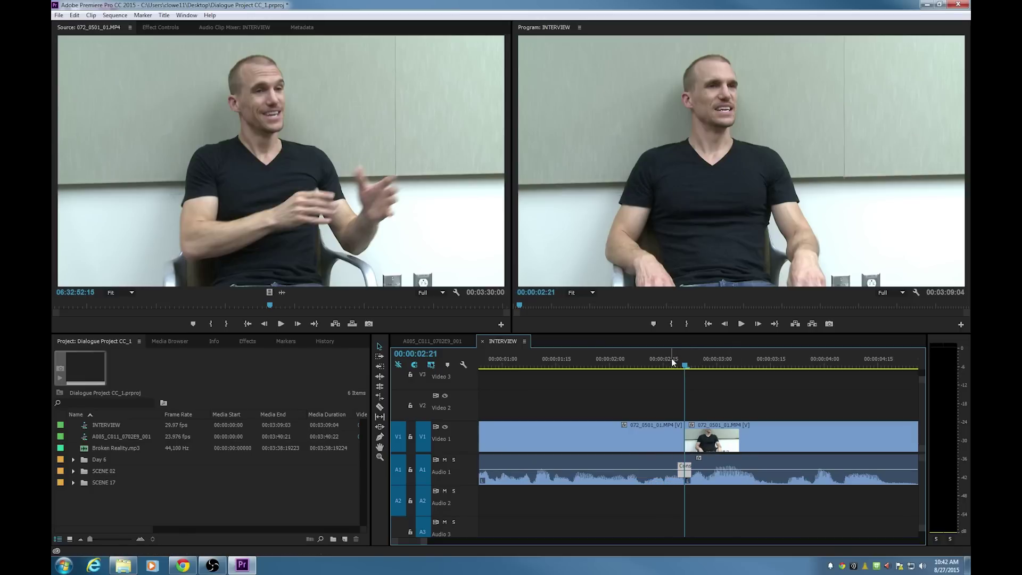
{"action": "key", "text": "space"}
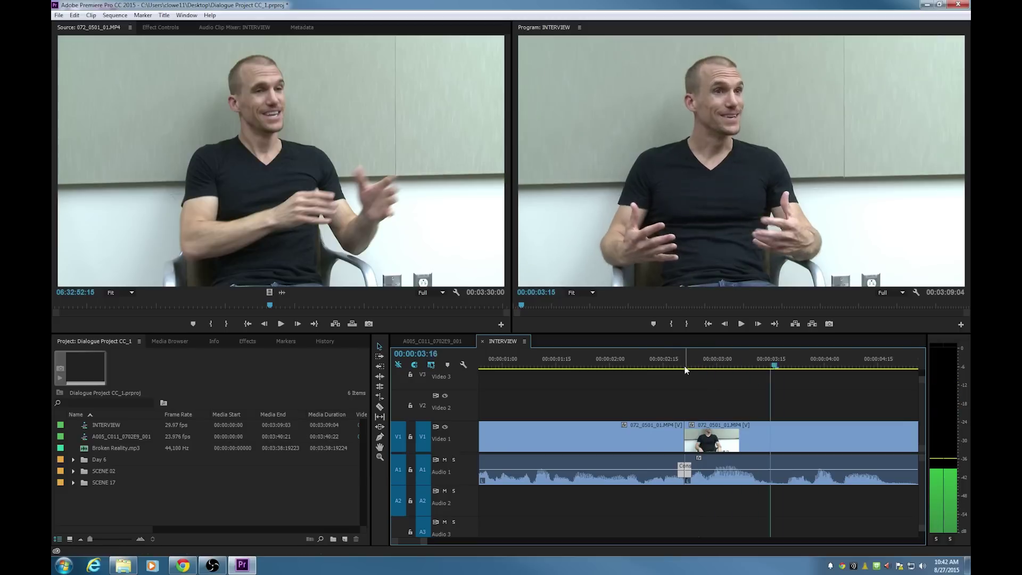
{"action": "left_click", "coordinate": [685, 368]}
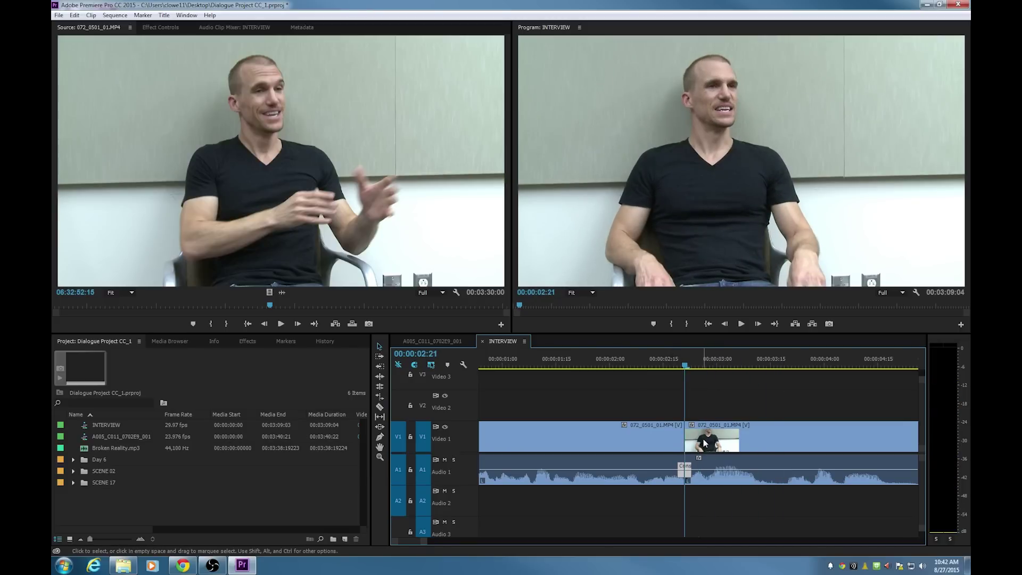
Step: Slip the second clip's content by one frame, review the edit, and deselect the clips
{"action": "key", "text": "y"}
{"action": "left_click_drag", "start_coordinate": [705, 441], "coordinate": [712, 438]}
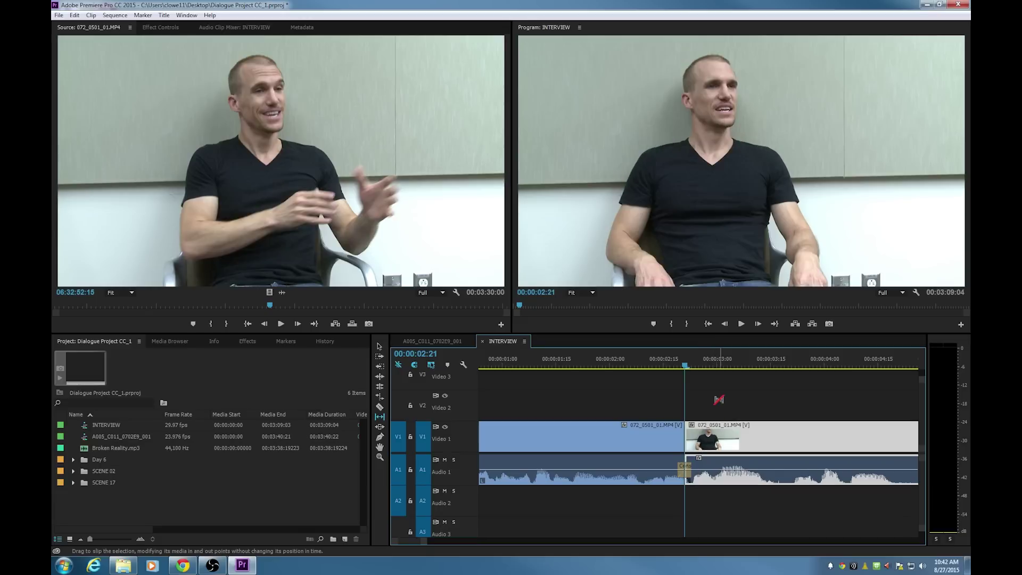
{"action": "key", "text": "space"}
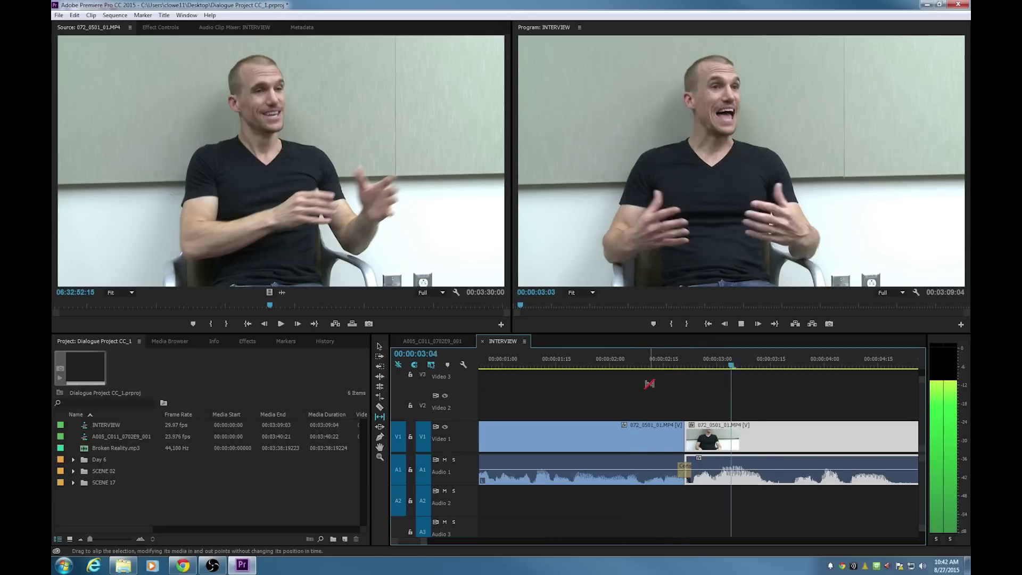
{"action": "key", "text": "space"}
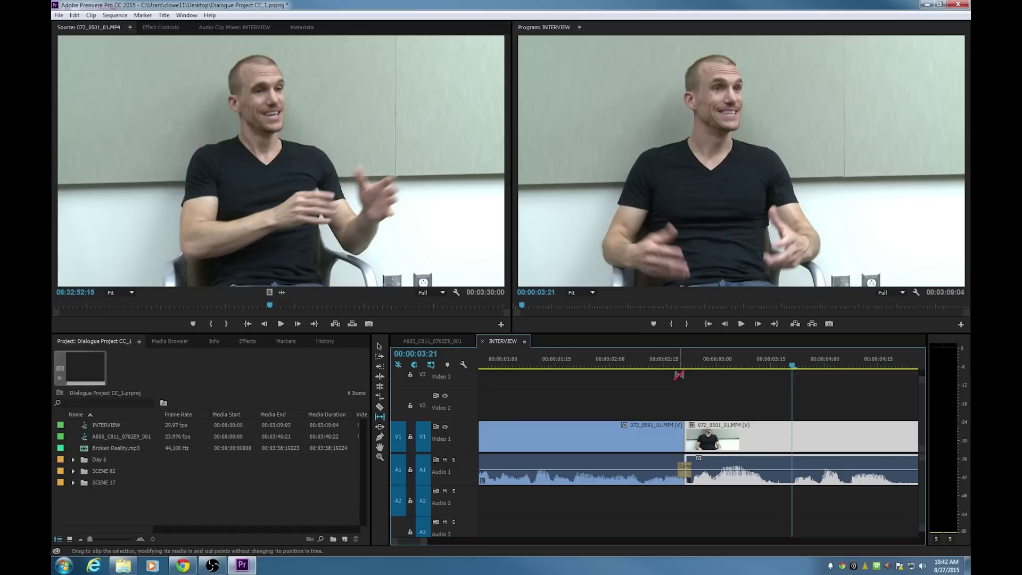
{"action": "left_click", "coordinate": [628, 361]}
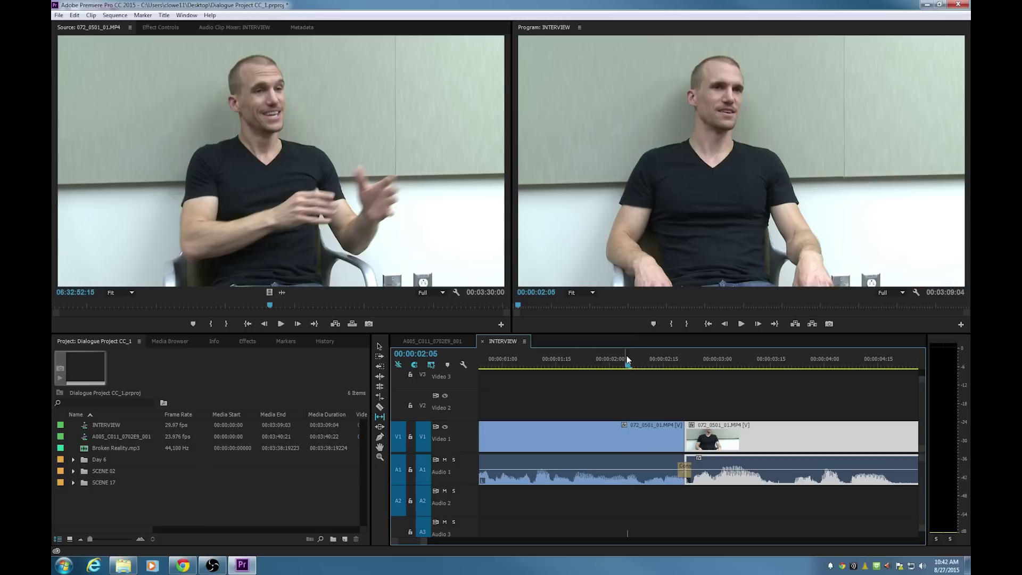
{"action": "left_click", "coordinate": [704, 389]}
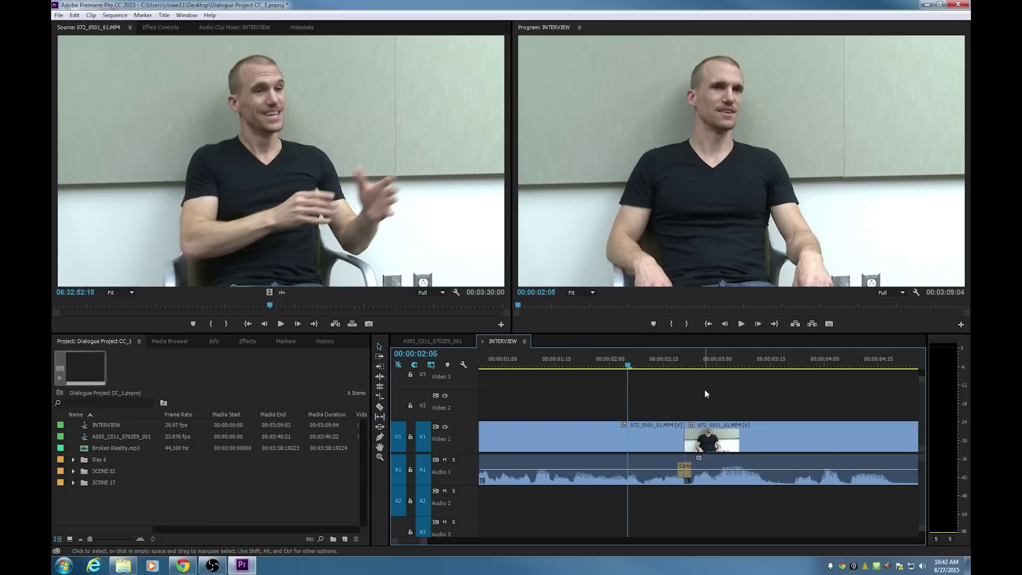
{"action": "key", "text": "space"}
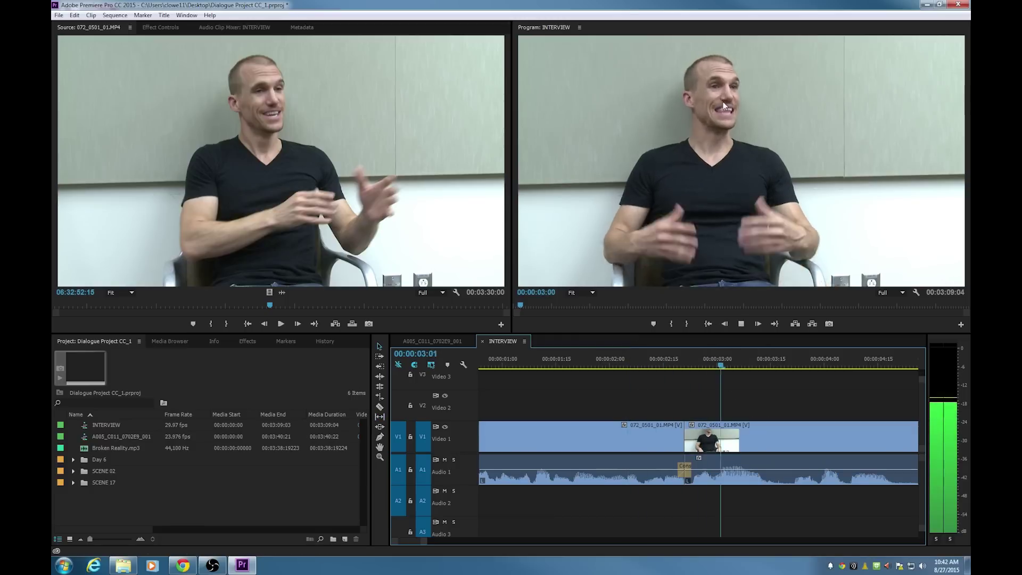
{"action": "left_click", "coordinate": [702, 361]}
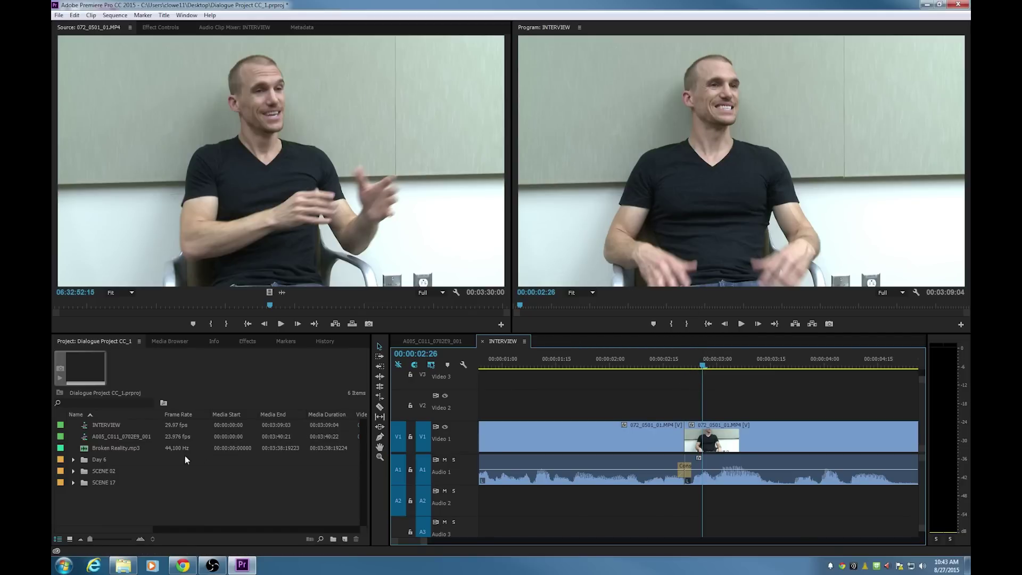
{"action": "left_click_drag", "start_coordinate": [702, 366], "coordinate": [653, 366]}
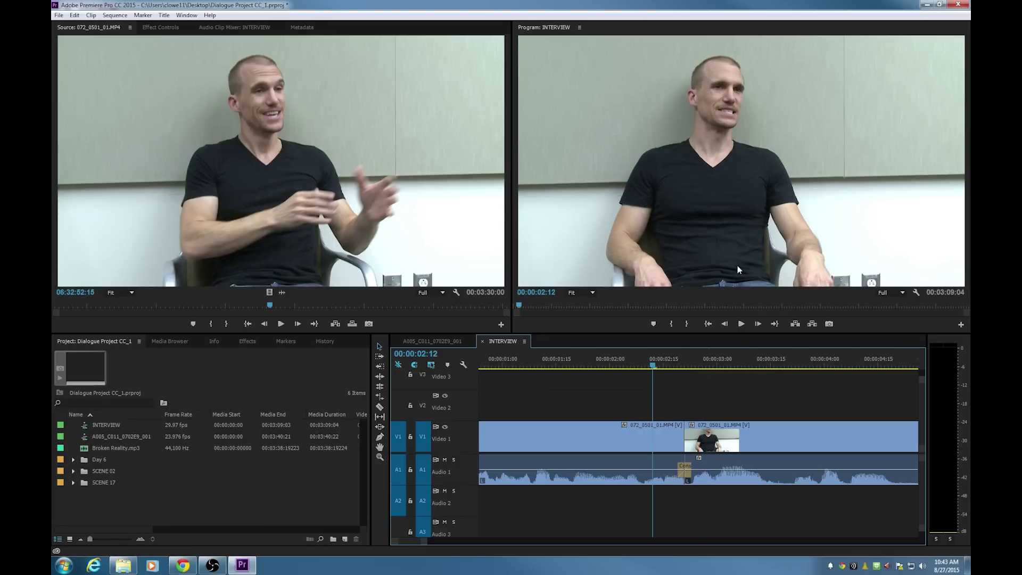
{"action": "key", "text": "space"}
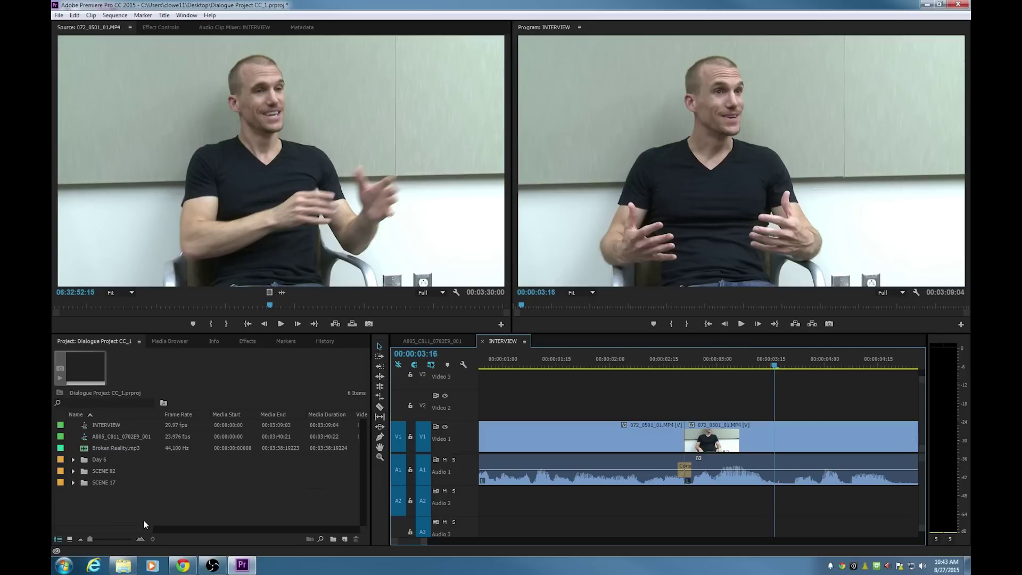
Step: Search the Effects panel for 'morp' and drop a one-second Morph Cut on the V1 jump cut
{"action": "left_click", "coordinate": [242, 342]}
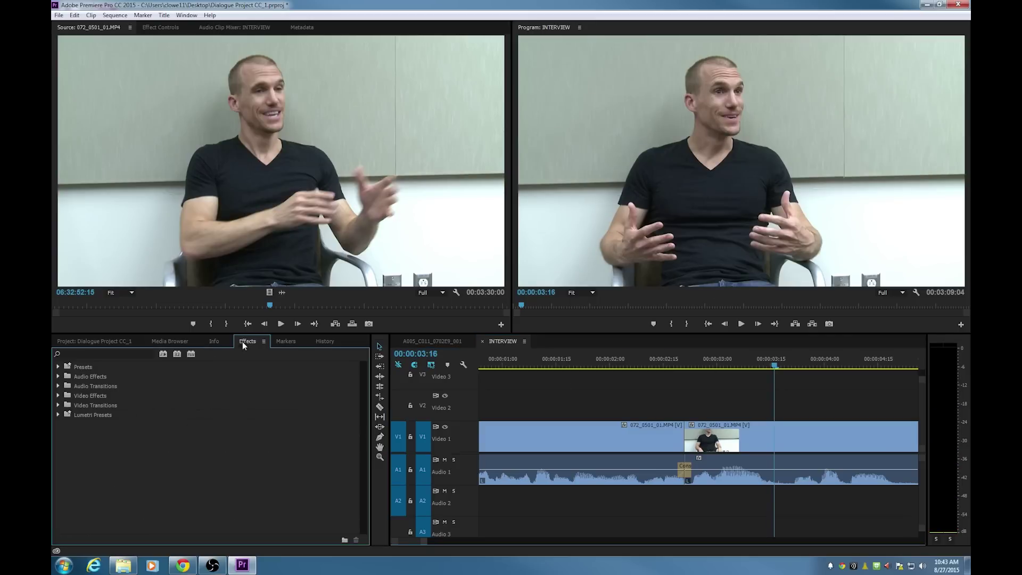
{"action": "left_click", "coordinate": [58, 405]}
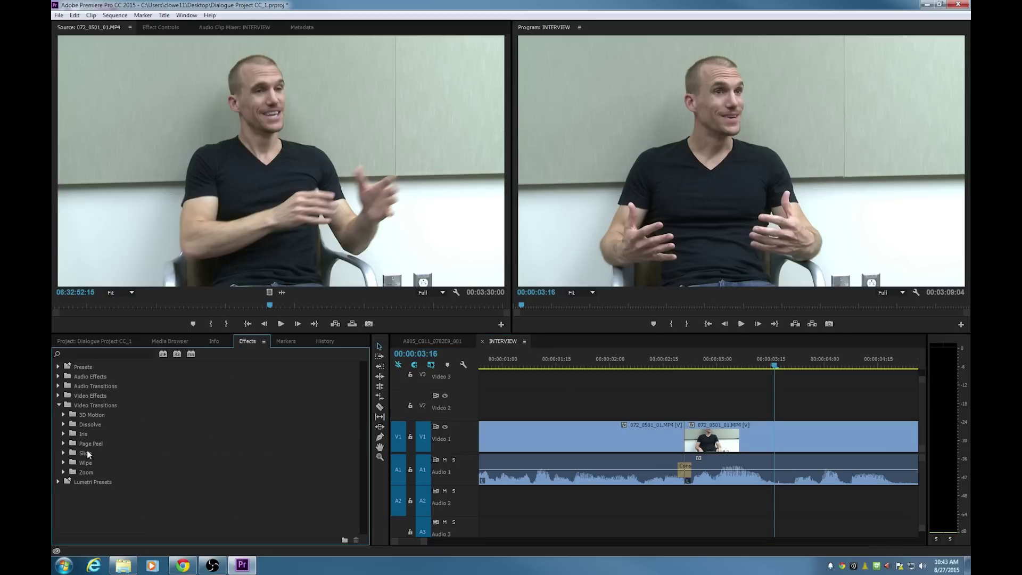
{"action": "left_click", "coordinate": [64, 424]}
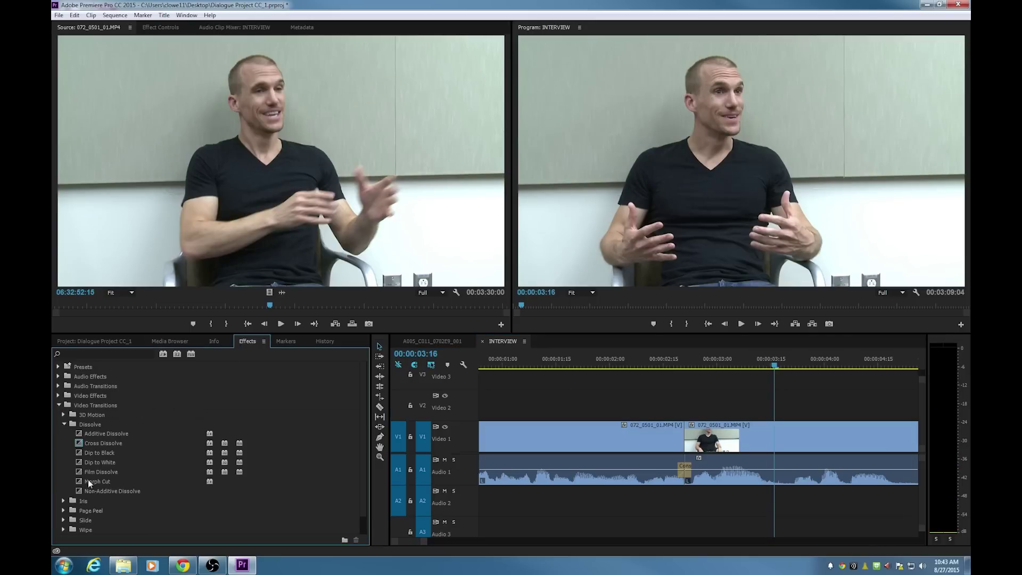
{"action": "left_click", "coordinate": [80, 482]}
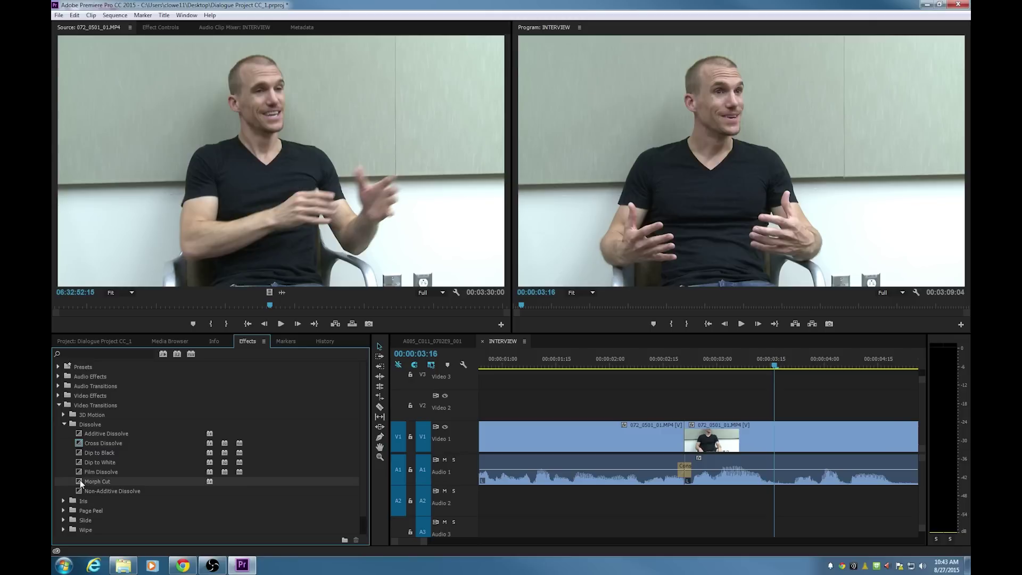
{"action": "left_click", "coordinate": [65, 424]}
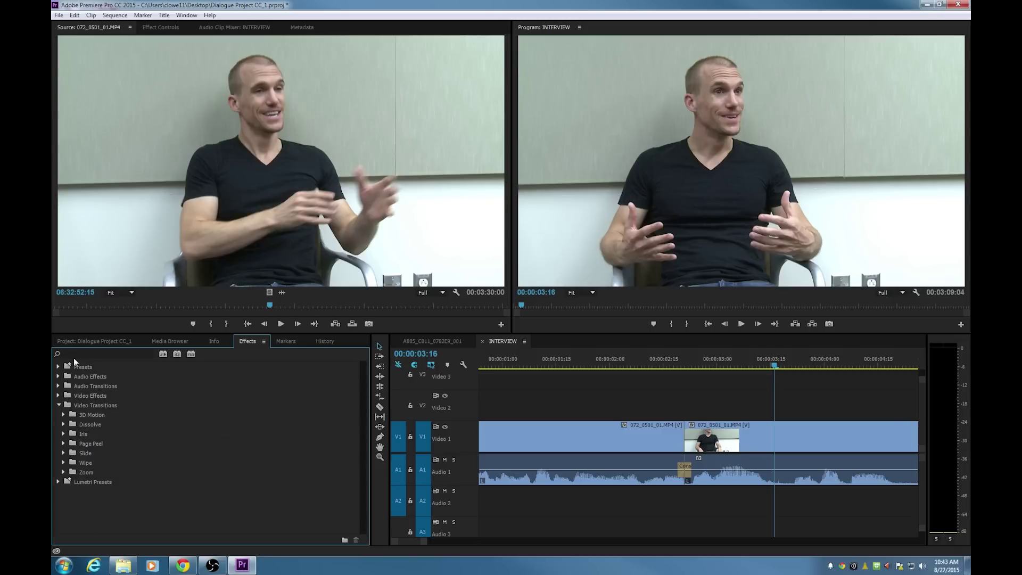
{"action": "left_click", "coordinate": [75, 353]}
{"action": "type", "text": "morp"}
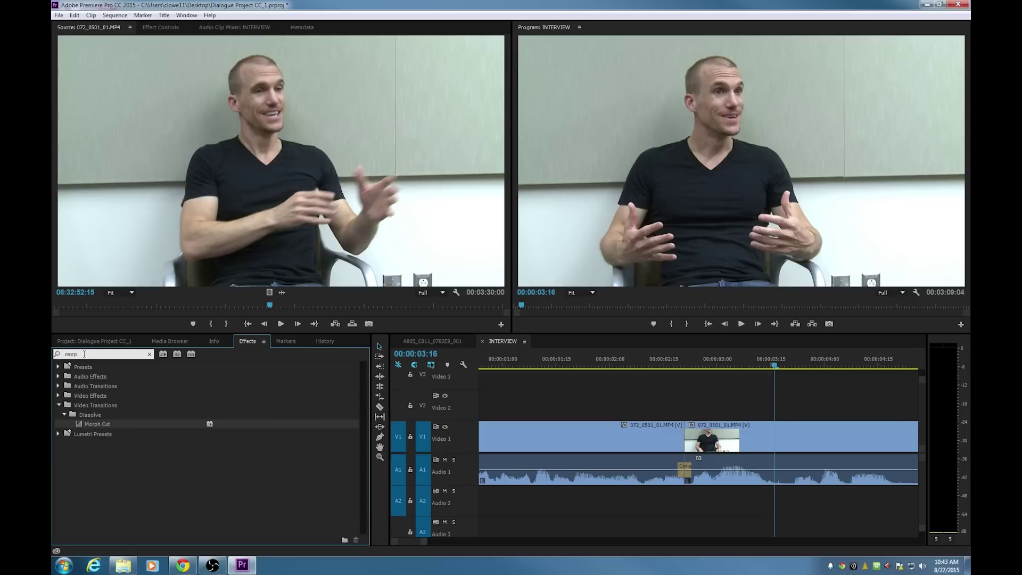
{"action": "left_click_drag", "start_coordinate": [78, 425], "coordinate": [686, 438]}
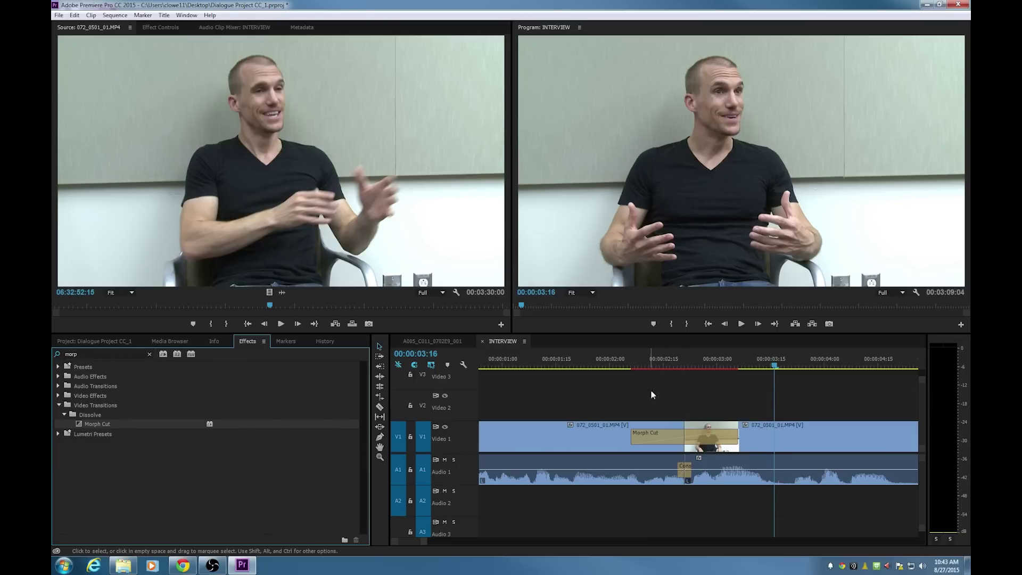
{"action": "left_click", "coordinate": [669, 438]}
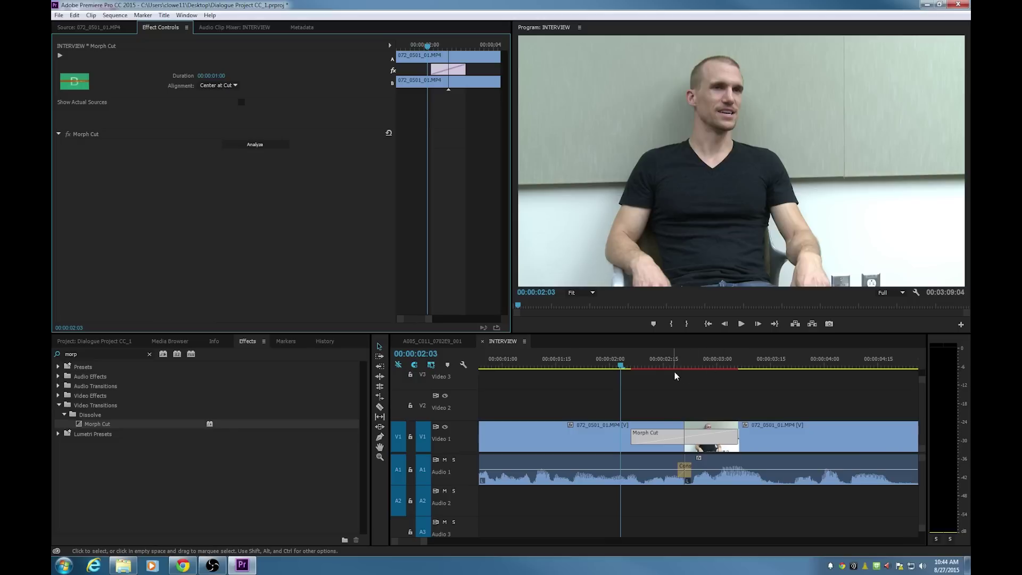
Step: Render effects from the Sequence menu and play through the Morph Cut from about 00:00:01:26
{"action": "key", "text": "space"}
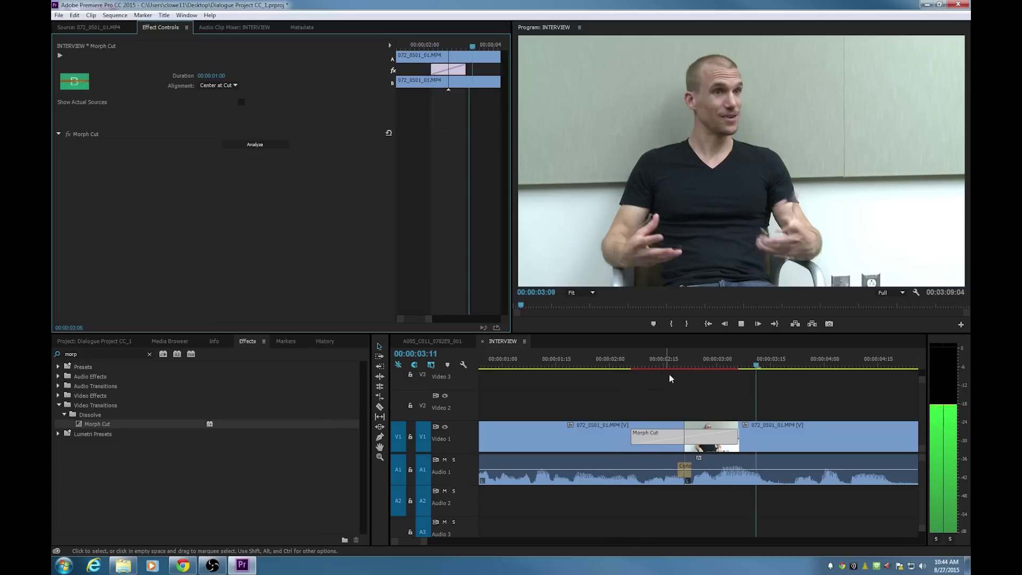
{"action": "left_click", "coordinate": [609, 362]}
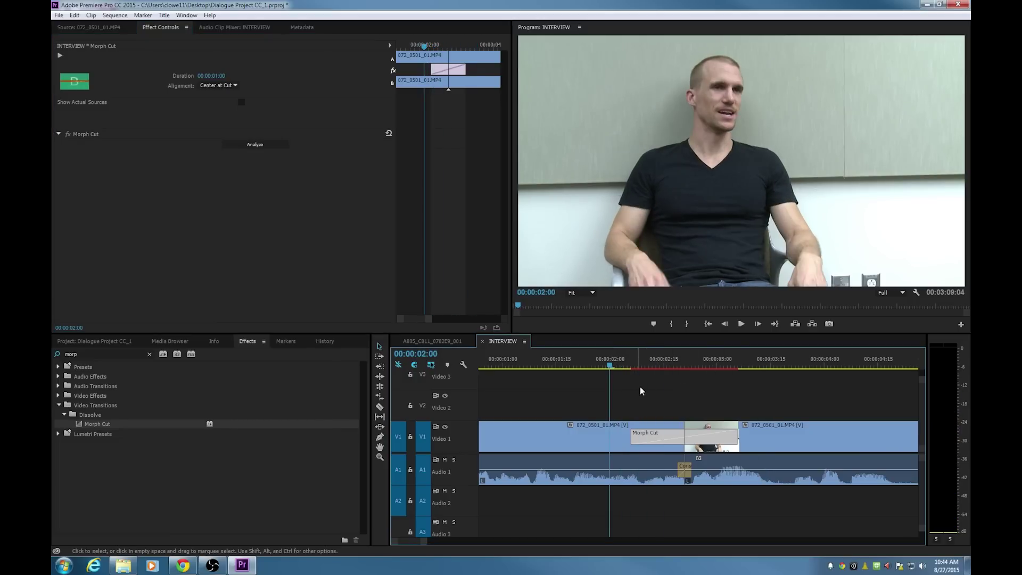
{"action": "key", "text": "minus"}
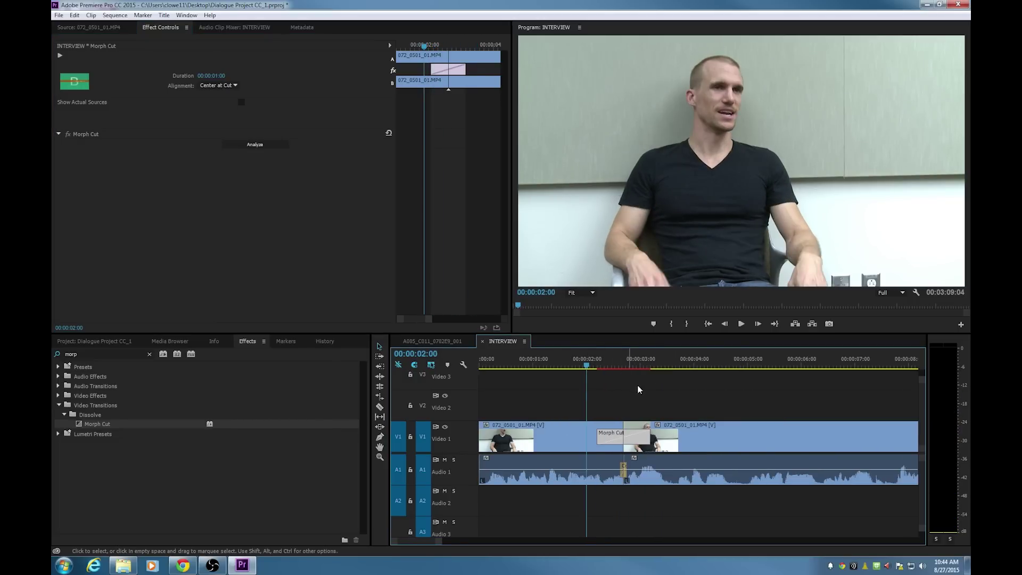
{"action": "left_click", "coordinate": [115, 15]}
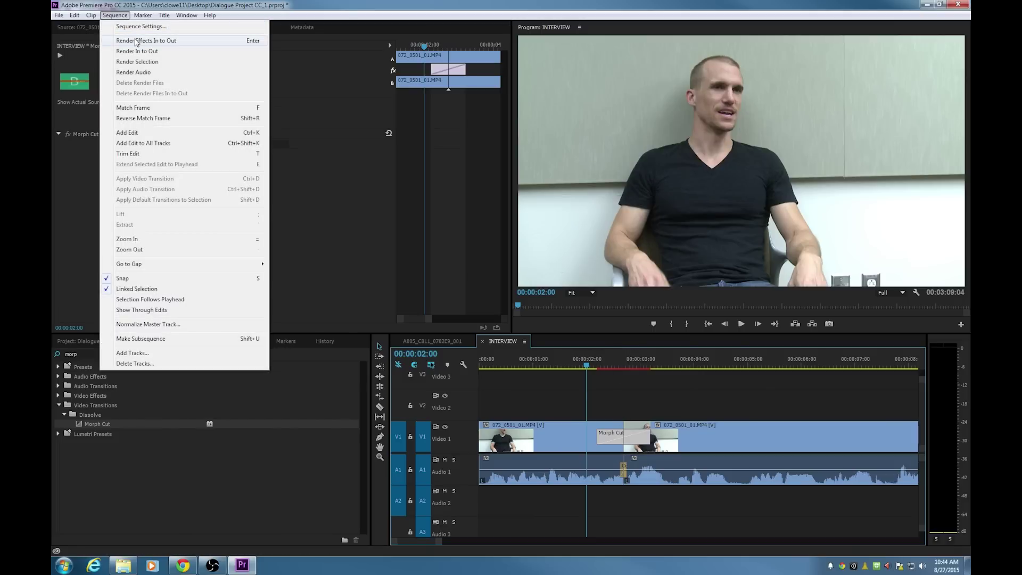
{"action": "left_click", "coordinate": [136, 41]}
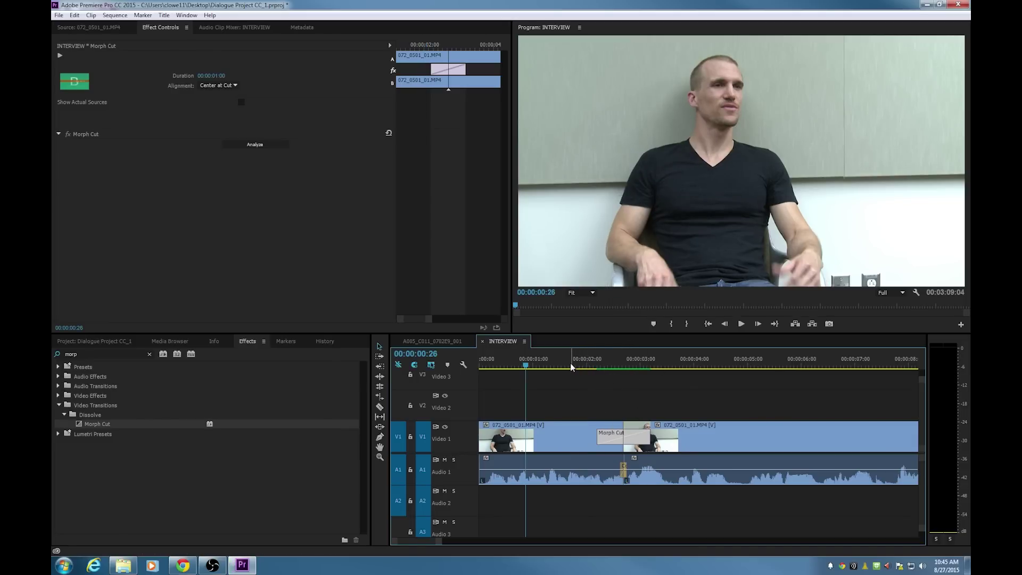
{"action": "left_click", "coordinate": [579, 366]}
{"action": "key", "text": "Right"}
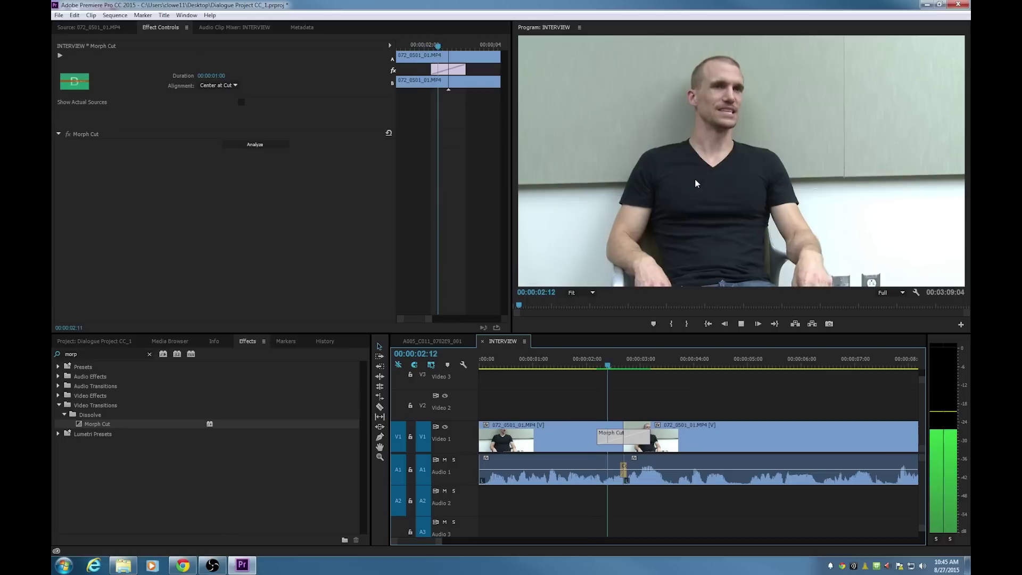
{"action": "key", "text": "space"}
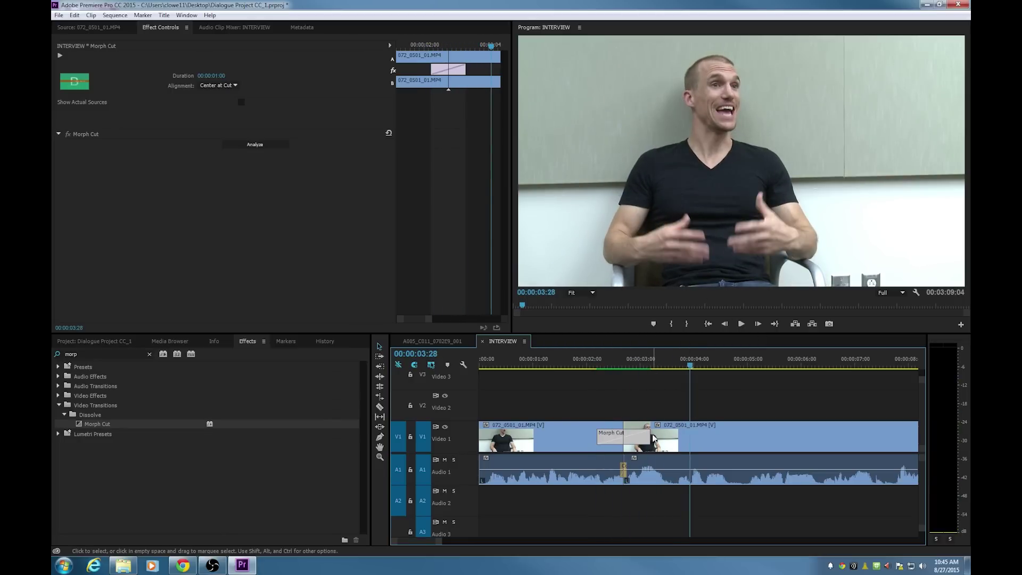
Step: Shorten the Morph Cut to 00:00:00:14, re-render, and replay it around 00:00:02:23
{"action": "left_click_drag", "start_coordinate": [649, 438], "coordinate": [633, 445]}
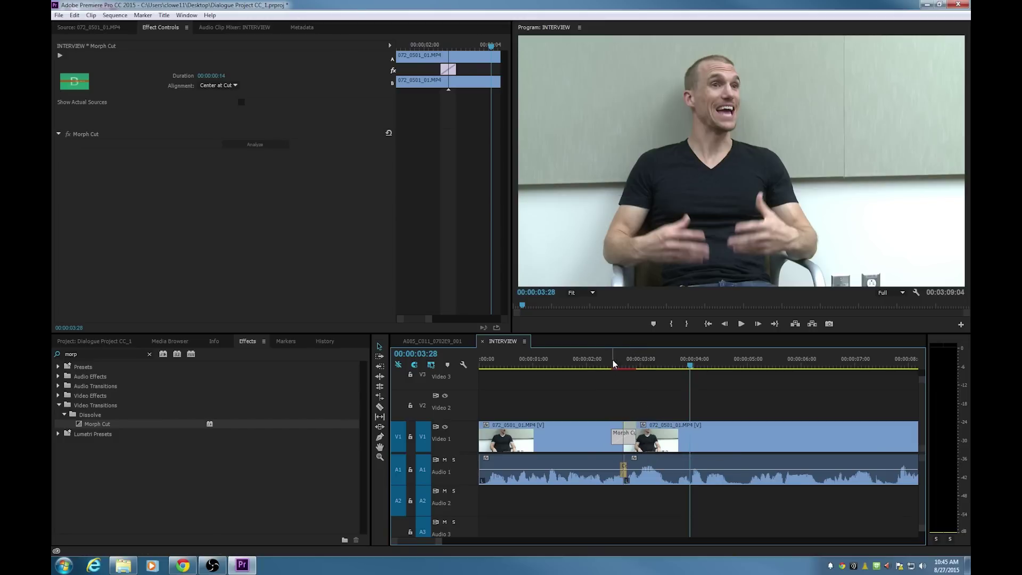
{"action": "key", "text": "Home"}
{"action": "key", "text": "Return"}
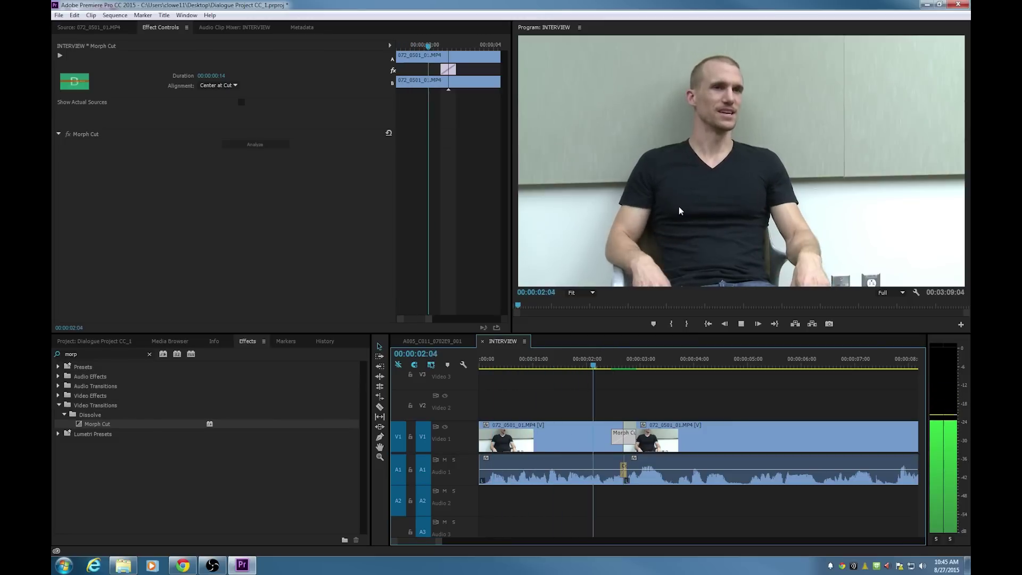
{"action": "key", "text": "space"}
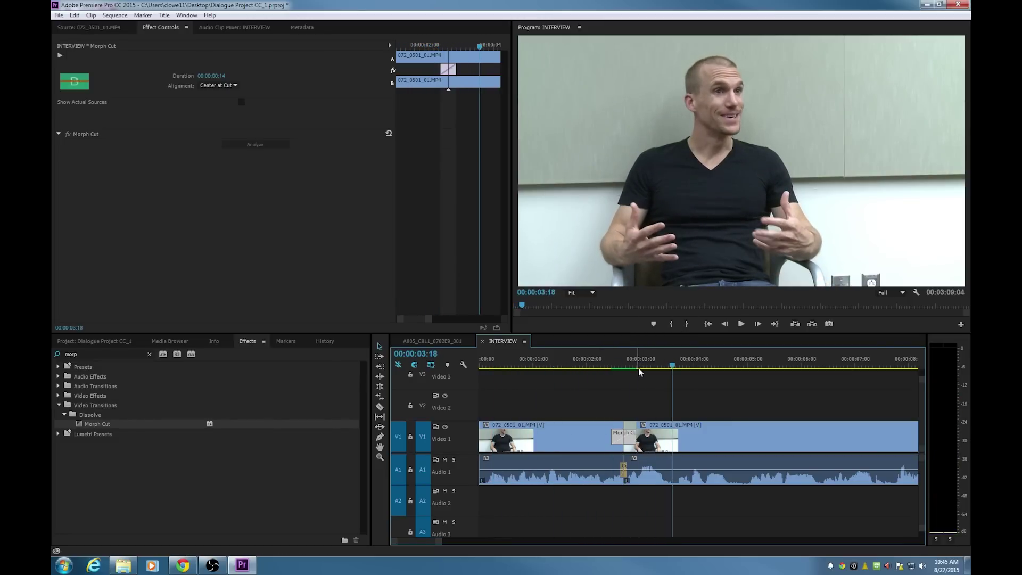
{"action": "left_click", "coordinate": [627, 366]}
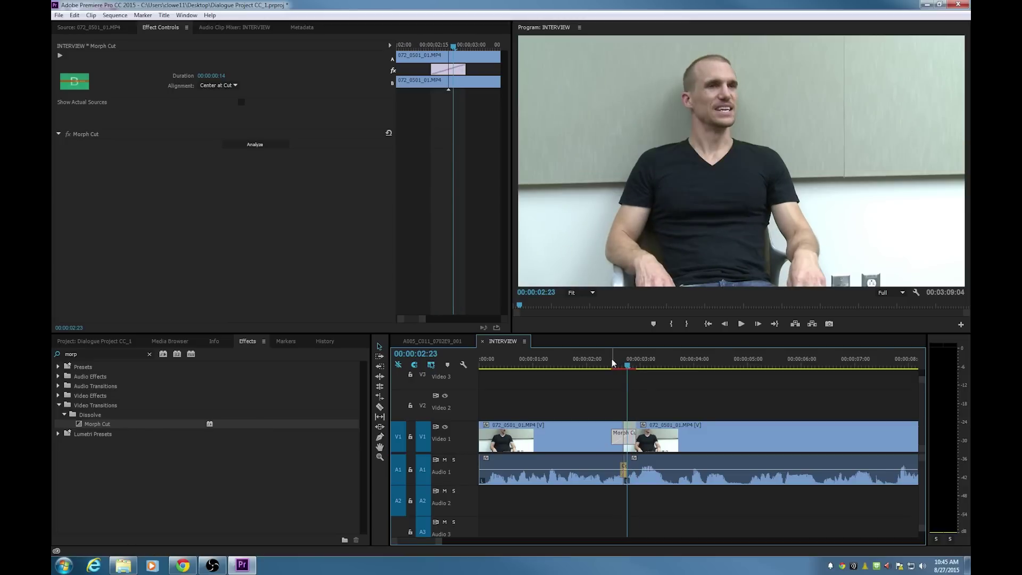
{"action": "key", "text": "Return"}
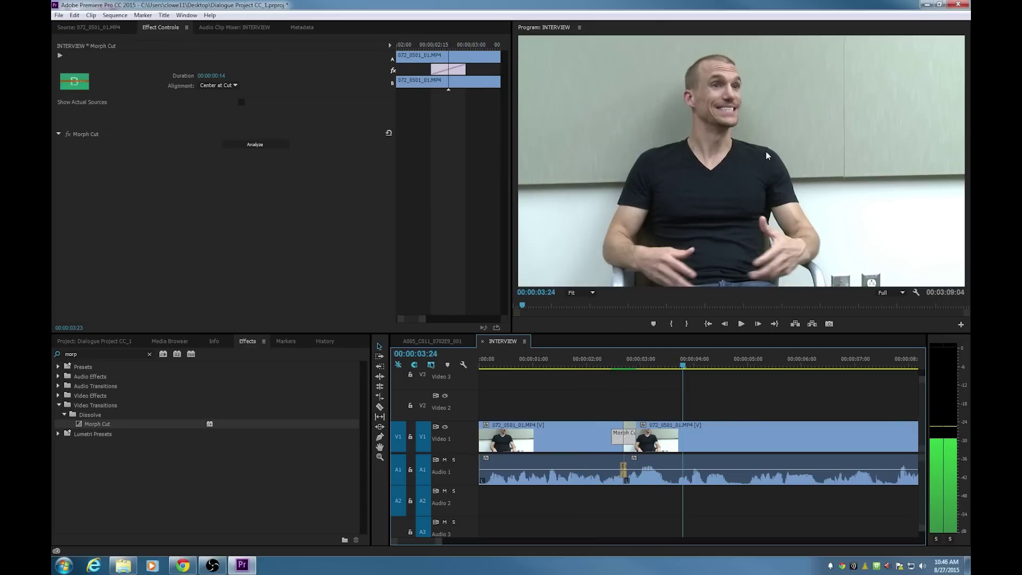
{"action": "key", "text": "space"}
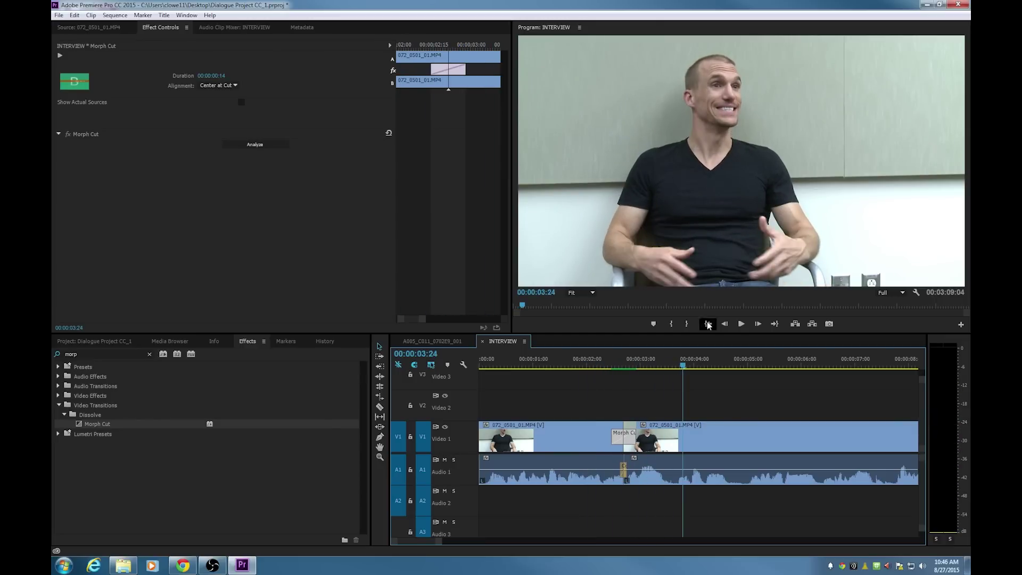
{"action": "left_click", "coordinate": [659, 367]}
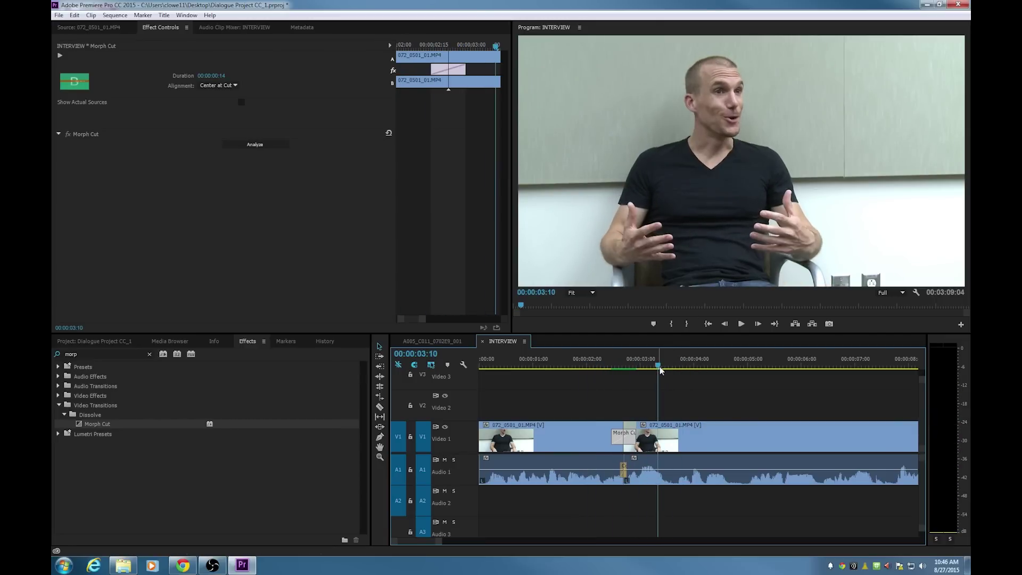
Step: Split the interview clip at 00:00:18:12 where the pause begins, then play on to where speech resumes
{"action": "key", "text": "minus"}
{"action": "left_click", "coordinate": [701, 371]}
{"action": "key", "text": "space"}
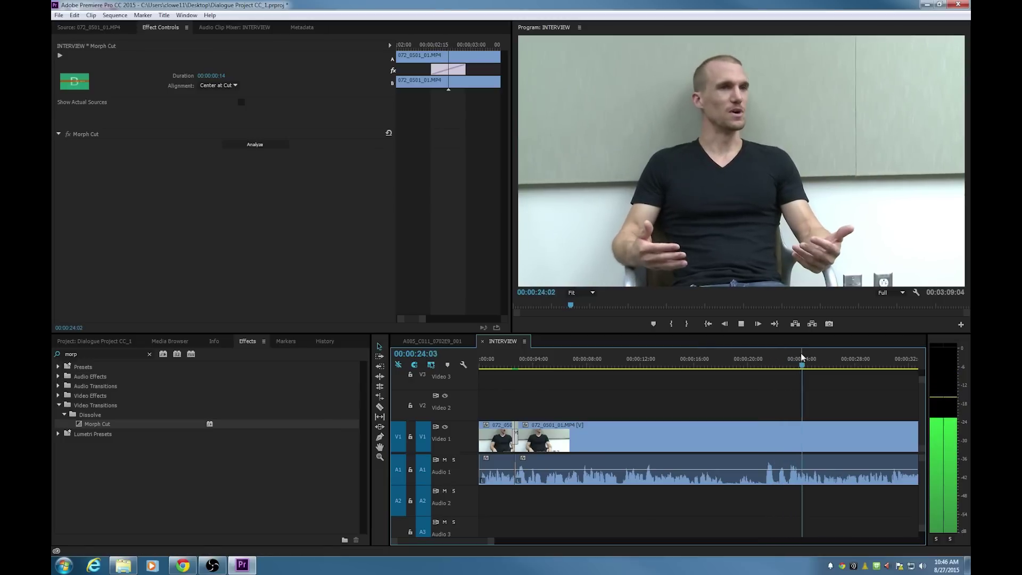
{"action": "left_click", "coordinate": [711, 362]}
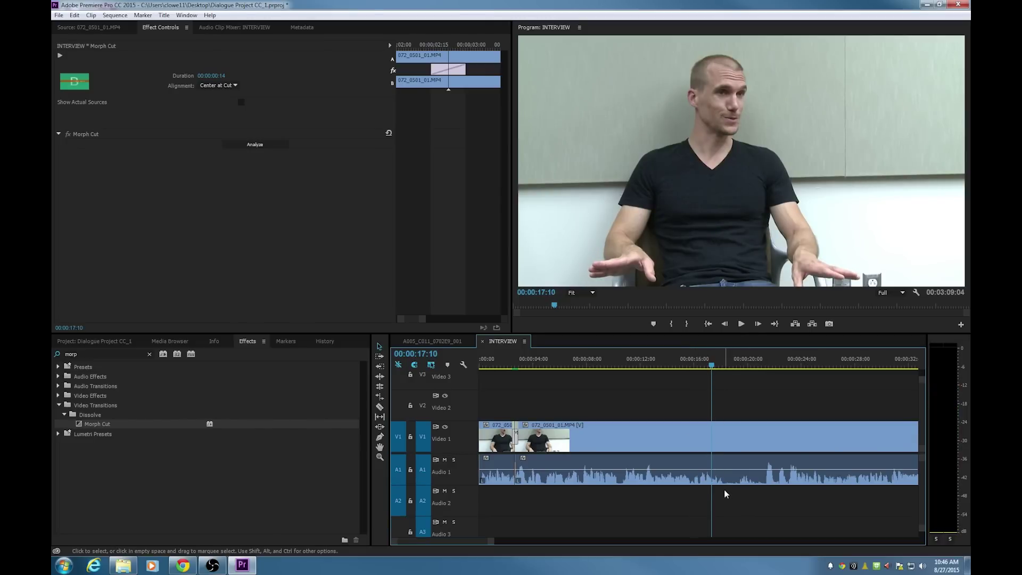
{"action": "key", "text": "space"}
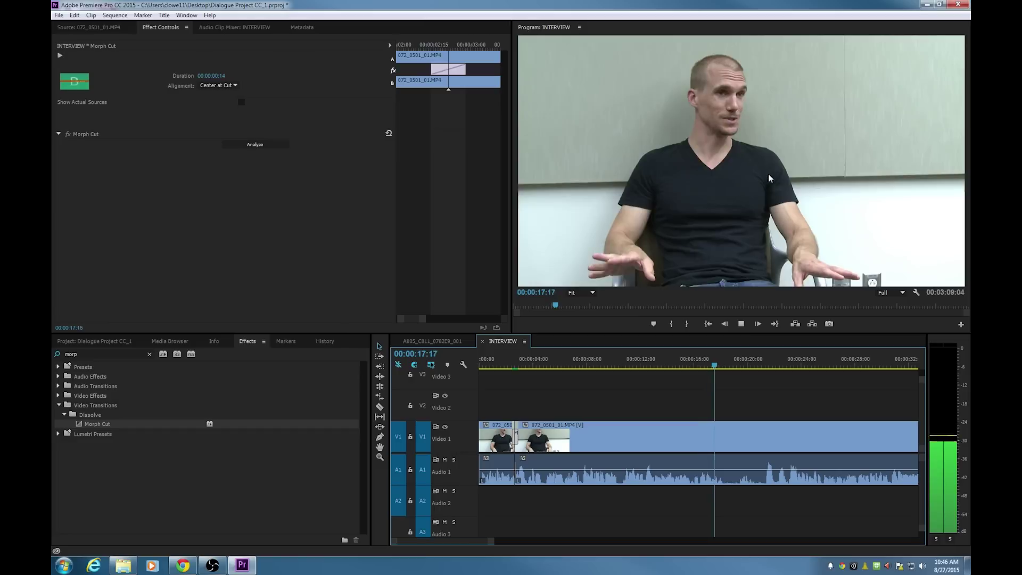
{"action": "key", "text": "ctrl+k"}
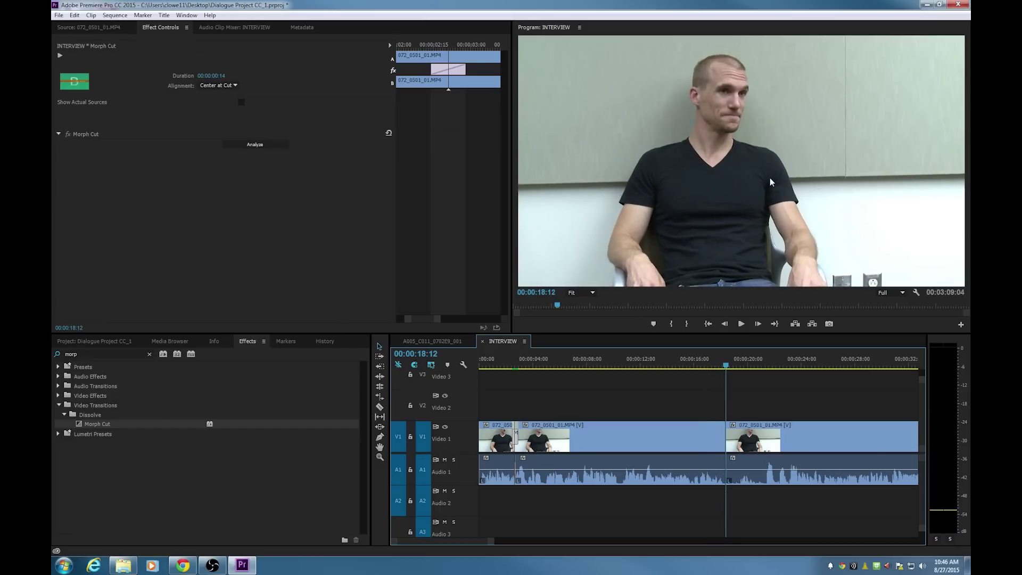
{"action": "key", "text": "space"}
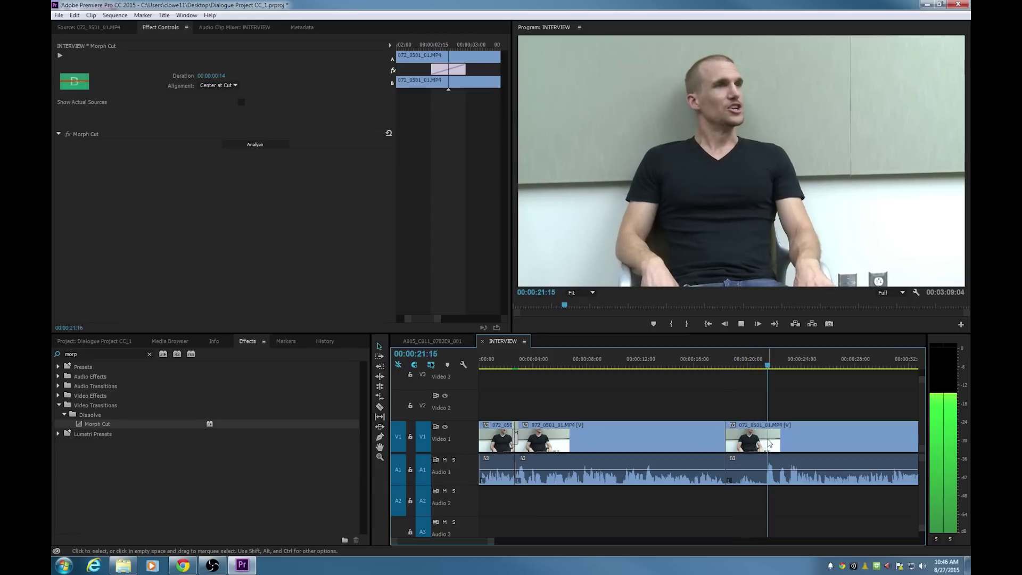
{"action": "key", "text": "space"}
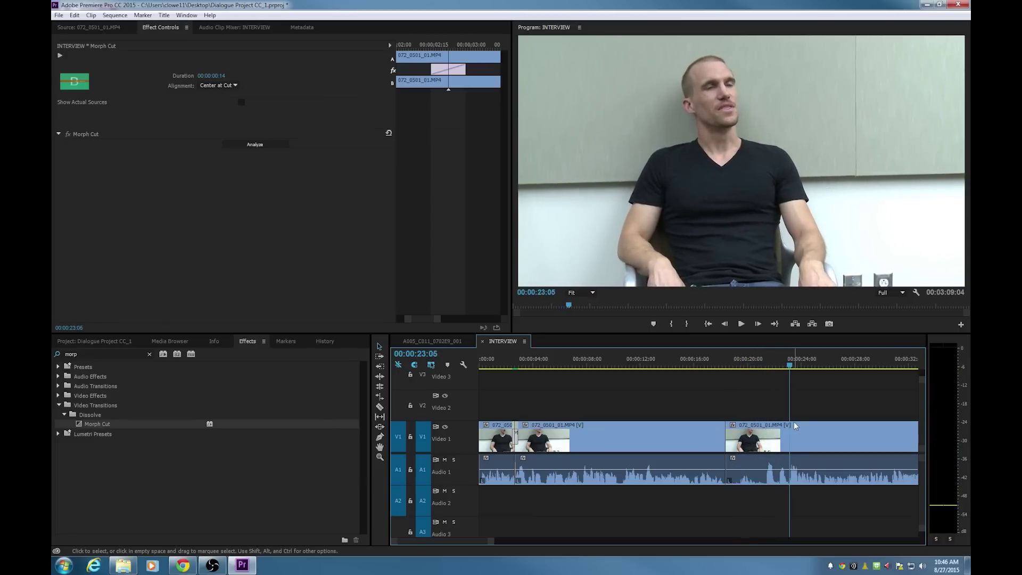
Step: Ripple-delete the pause, leaving 00:03:04:15, and drop a Morph Cut on the new cut at 00:00:18:12
{"action": "left_click_drag", "start_coordinate": [789, 364], "coordinate": [788, 366]}
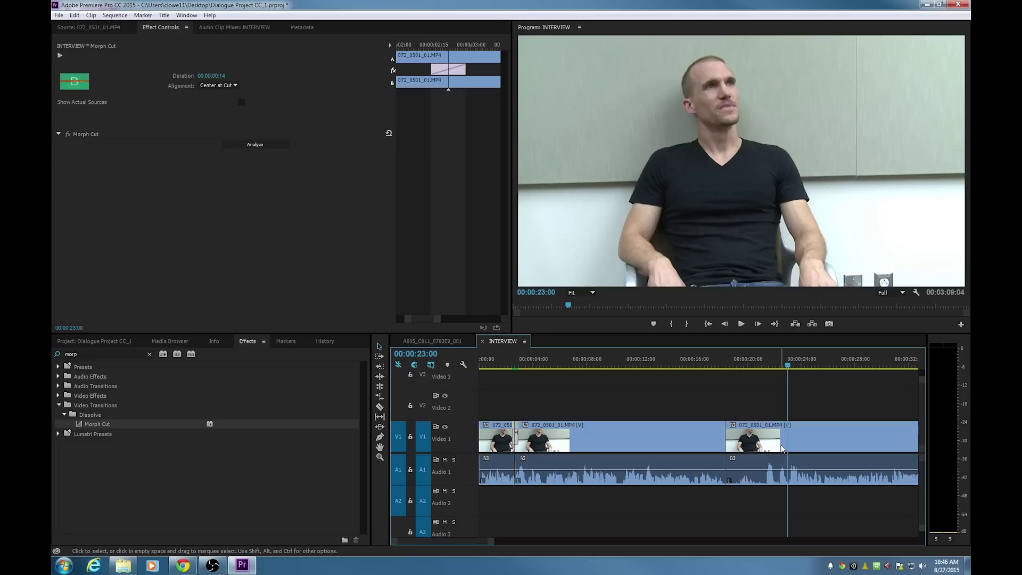
{"action": "key", "text": "Up"}
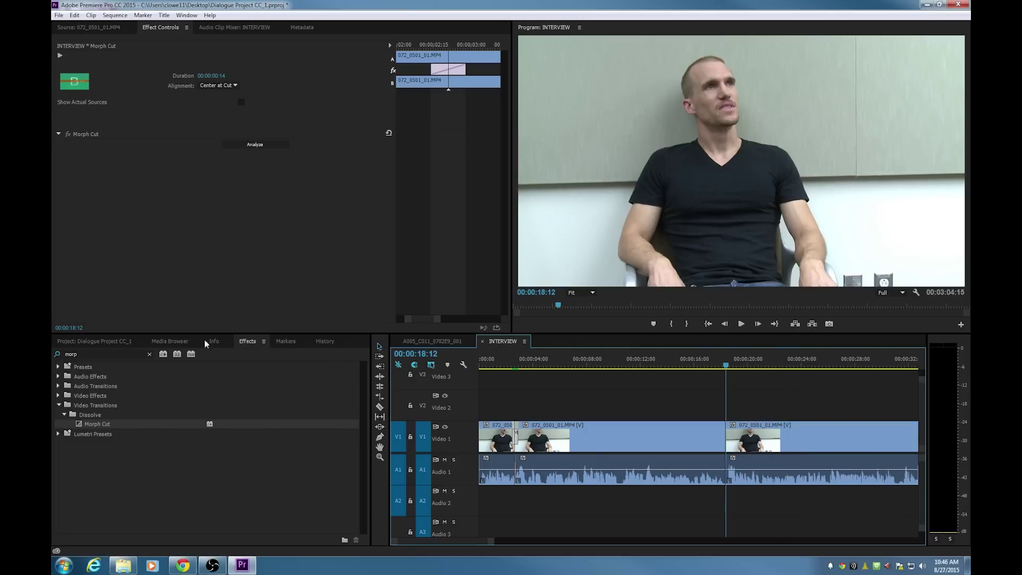
{"action": "left_click_drag", "start_coordinate": [87, 426], "coordinate": [725, 436]}
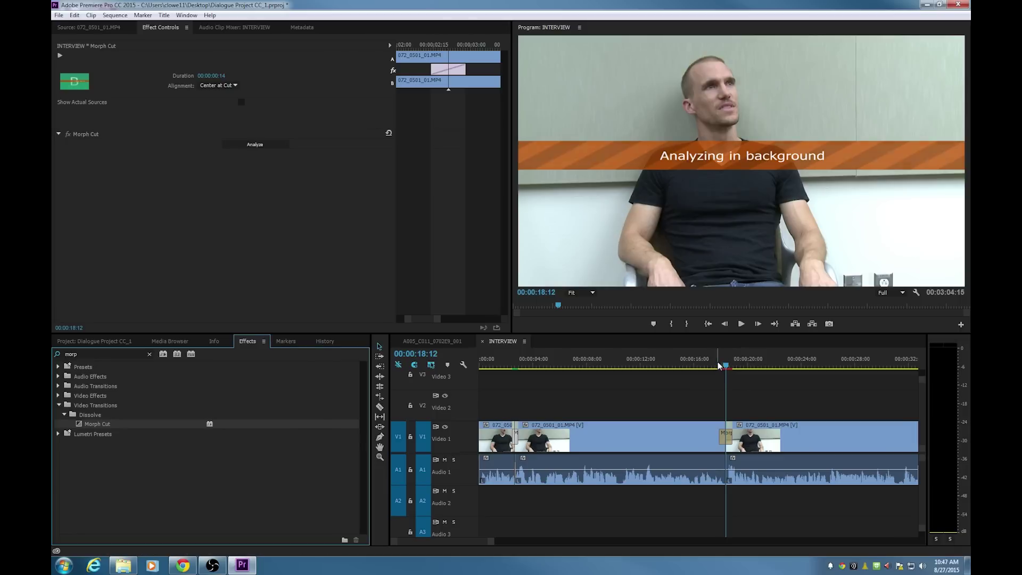
Step: Render the second Morph Cut and play it from 00:00:17:04, then again zoomed in
{"action": "left_click", "coordinate": [721, 366]}
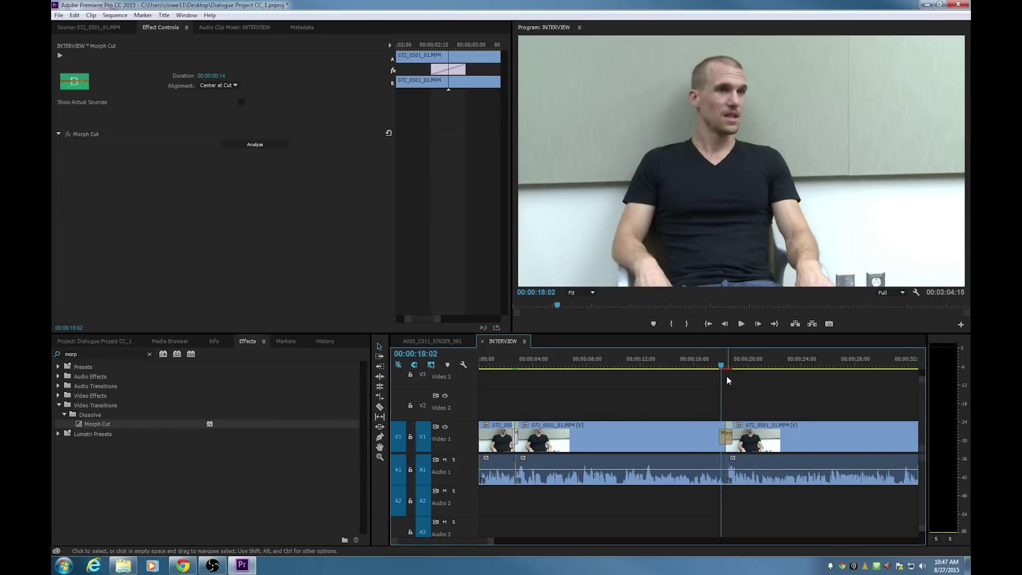
{"action": "key", "text": "Return"}
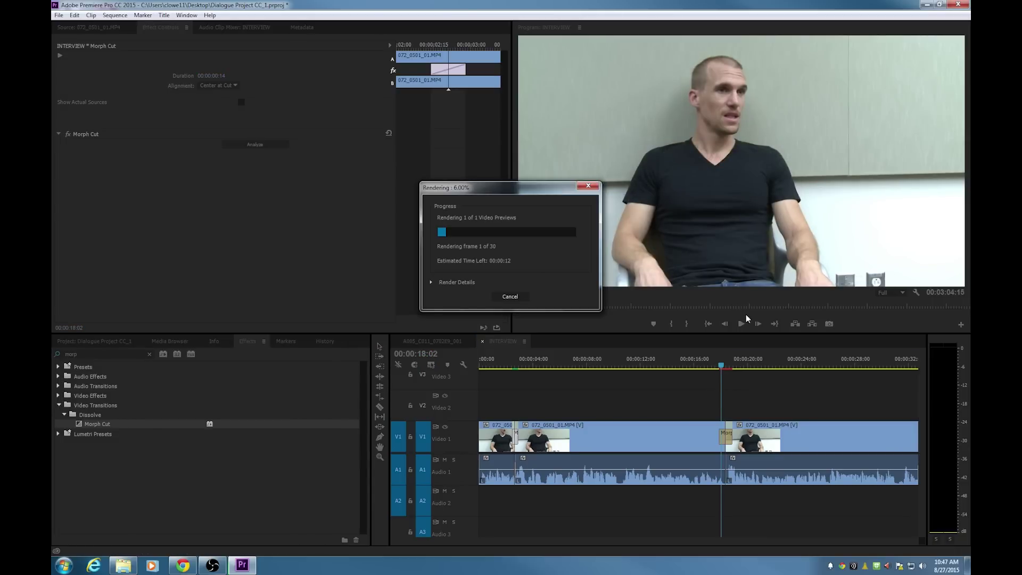
{"action": "left_click", "coordinate": [709, 366]}
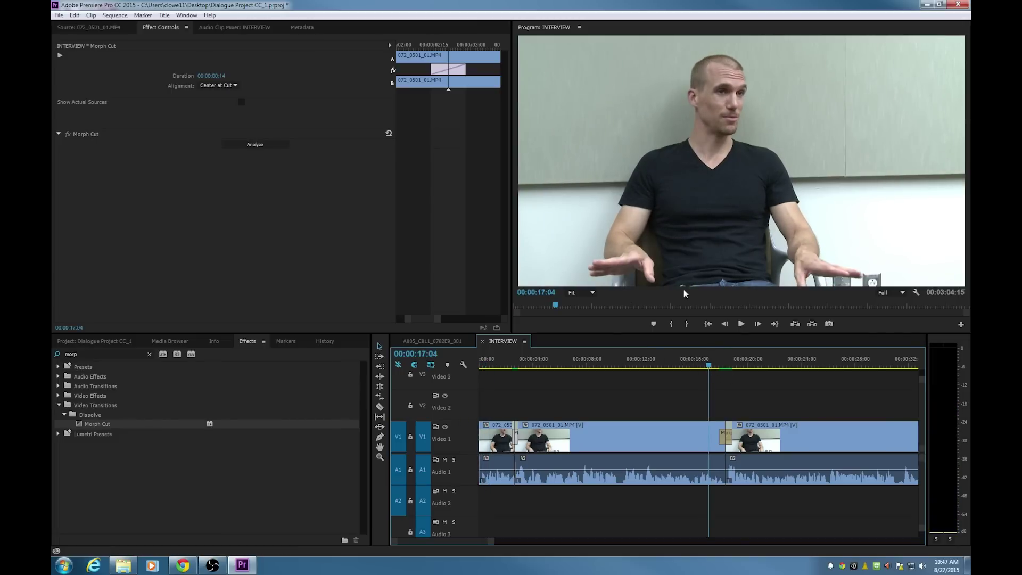
{"action": "key", "text": "space"}
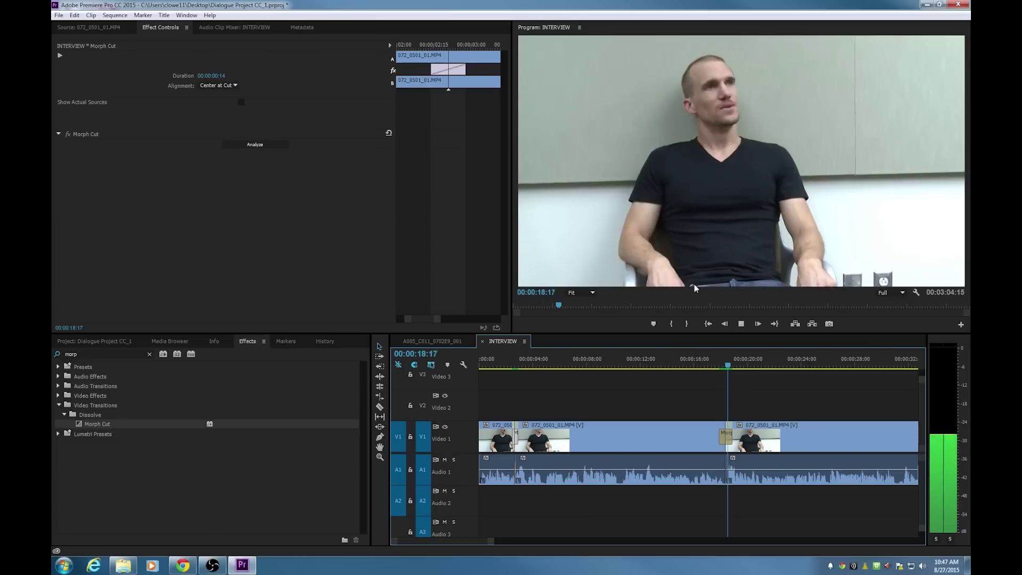
{"action": "left_click", "coordinate": [711, 367]}
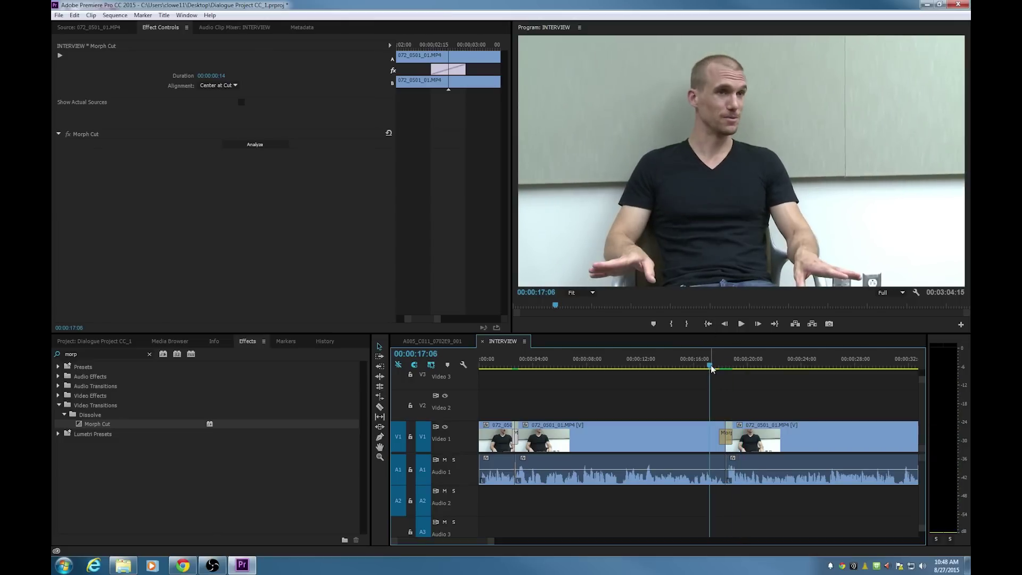
{"action": "key", "text": "="}
{"action": "key", "text": "="}
{"action": "key", "text": "space"}
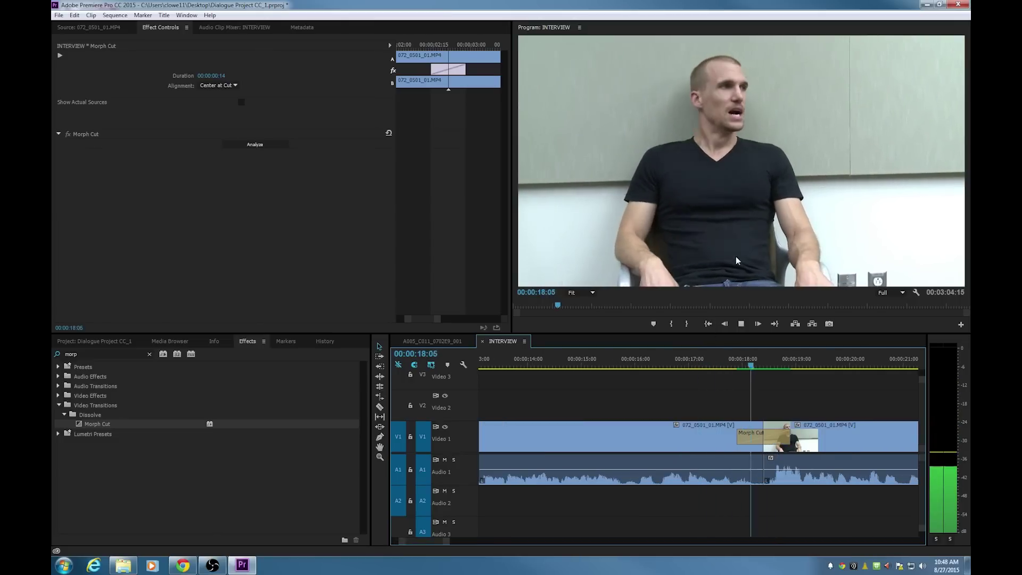
{"action": "key", "text": "space"}
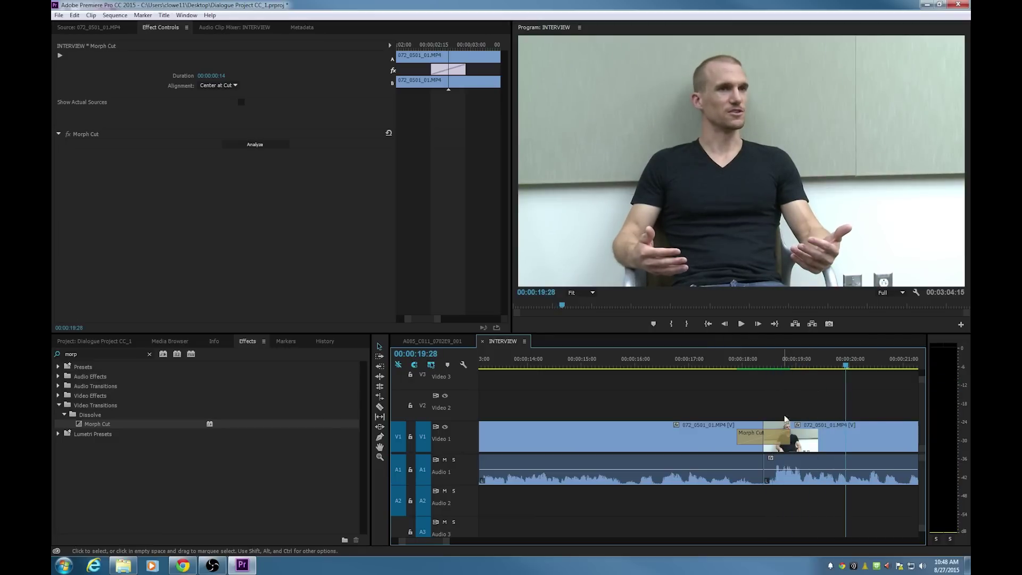
{"action": "left_click", "coordinate": [759, 364]}
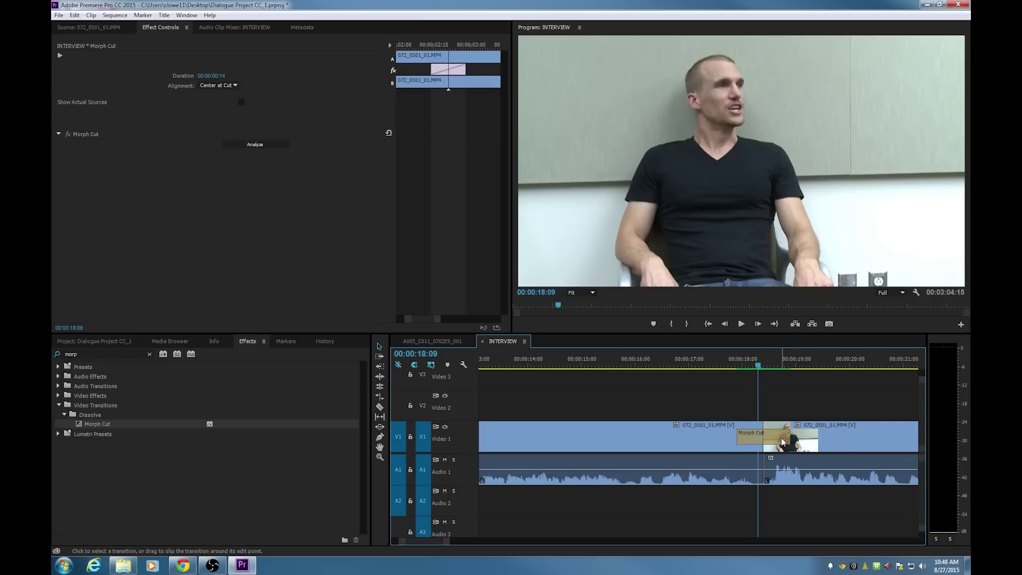
Step: Trim the second Morph Cut to 12 frames and slide it earlier for Custom Start alignment
{"action": "left_click", "coordinate": [781, 404]}
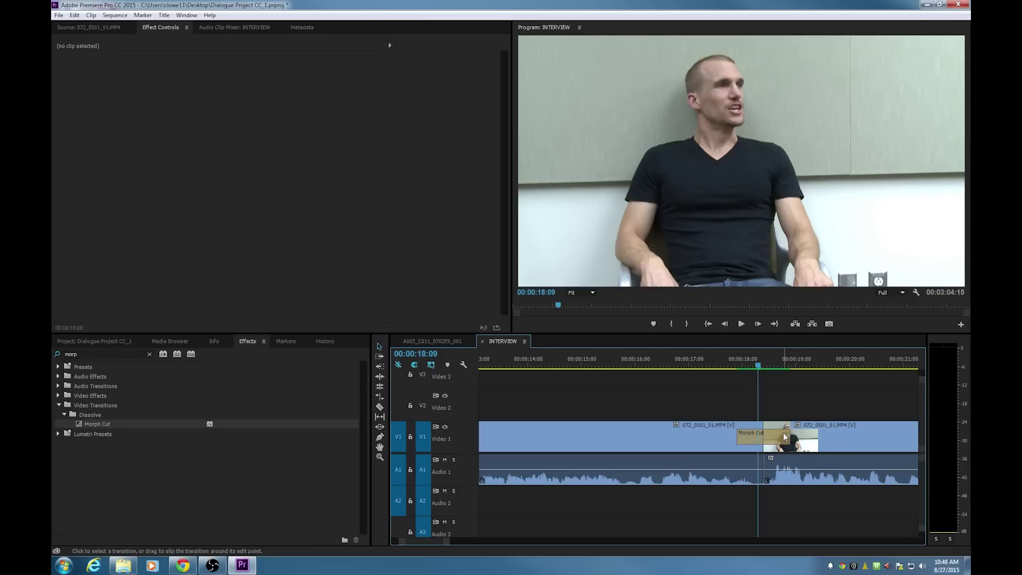
{"action": "left_click_drag", "start_coordinate": [789, 437], "coordinate": [774, 438]}
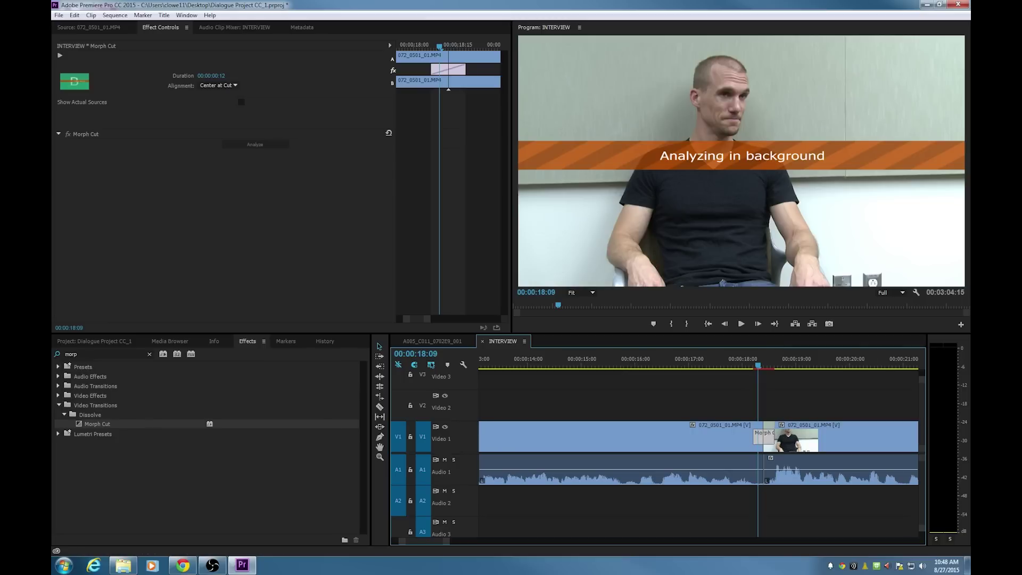
{"action": "left_click", "coordinate": [762, 379]}
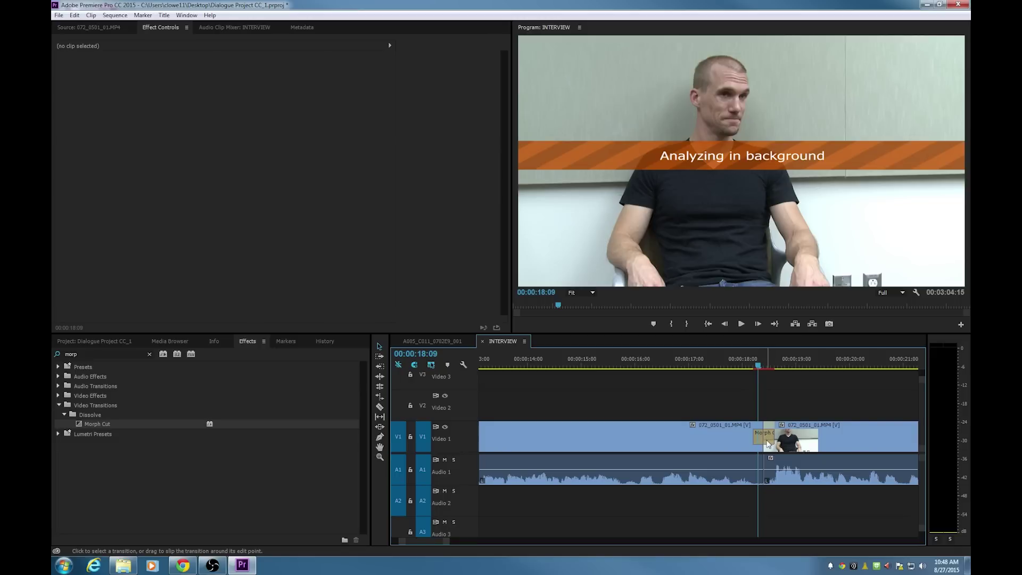
{"action": "left_click_drag", "start_coordinate": [768, 444], "coordinate": [759, 446]}
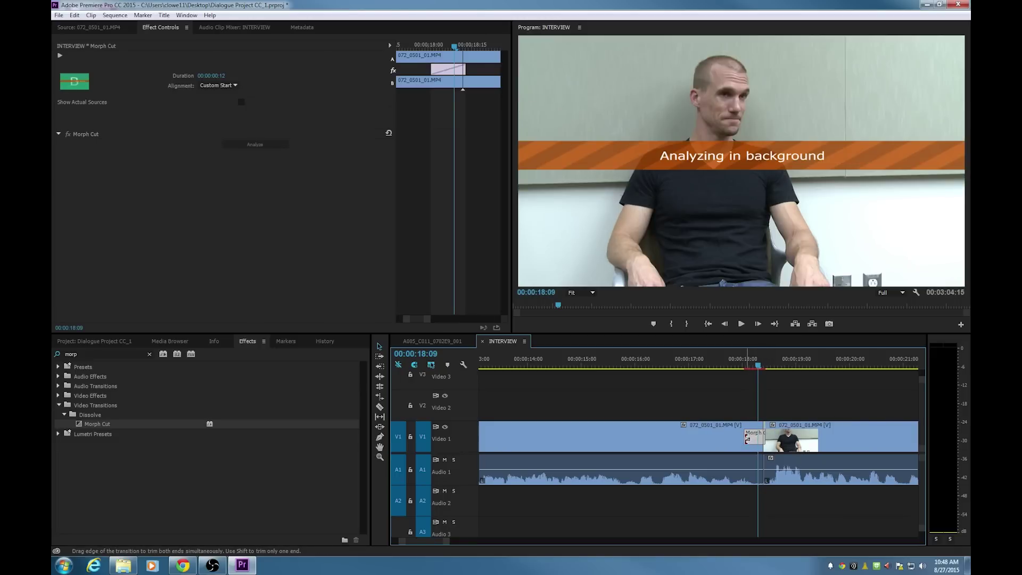
{"action": "left_click_drag", "start_coordinate": [754, 442], "coordinate": [770, 442]}
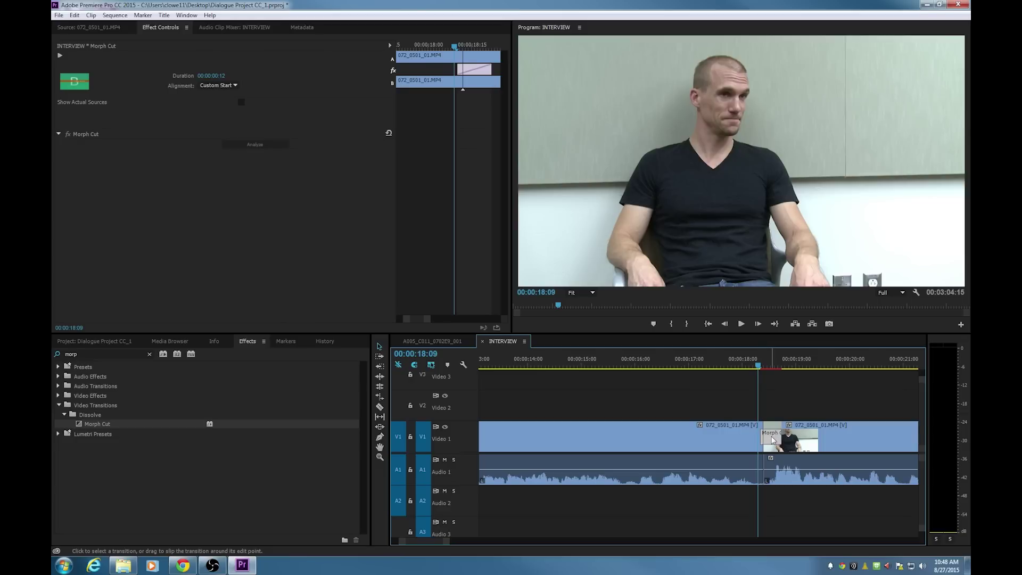
Step: Render the 12-frame Morph Cut at 00:00:18:13 and play it back to check it
{"action": "left_click", "coordinate": [765, 367]}
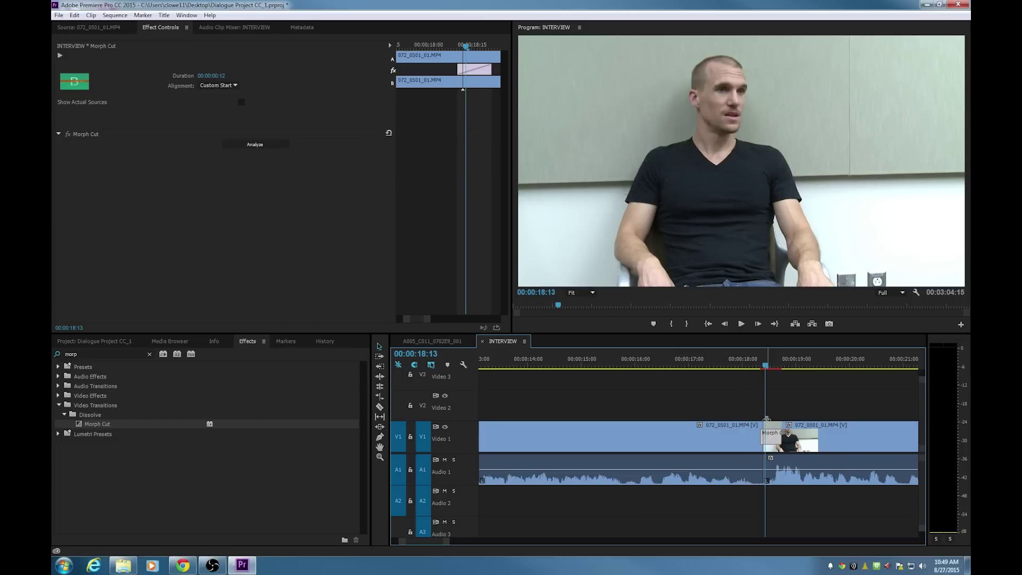
{"action": "key", "text": "Return"}
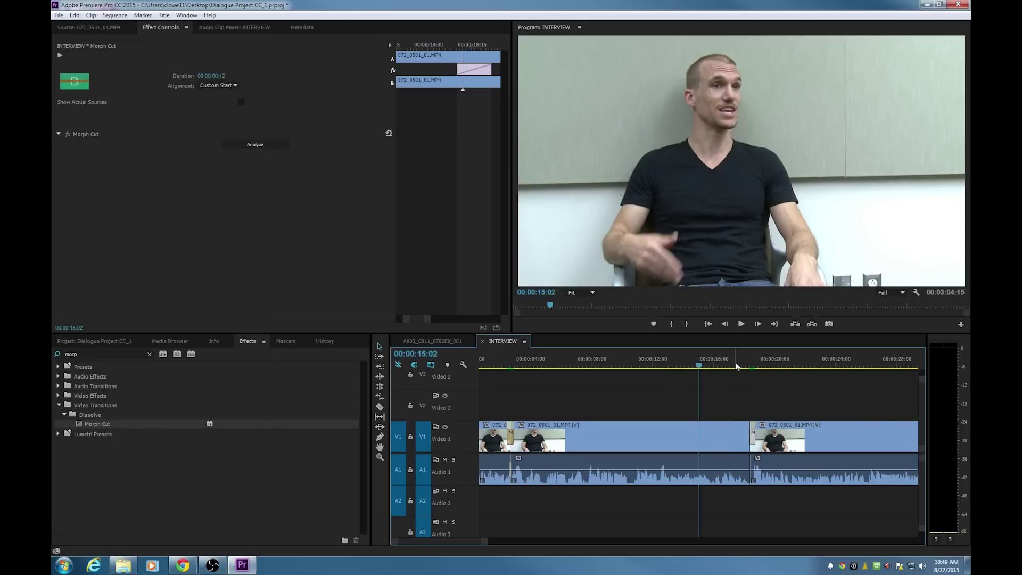
{"action": "key", "text": "space"}
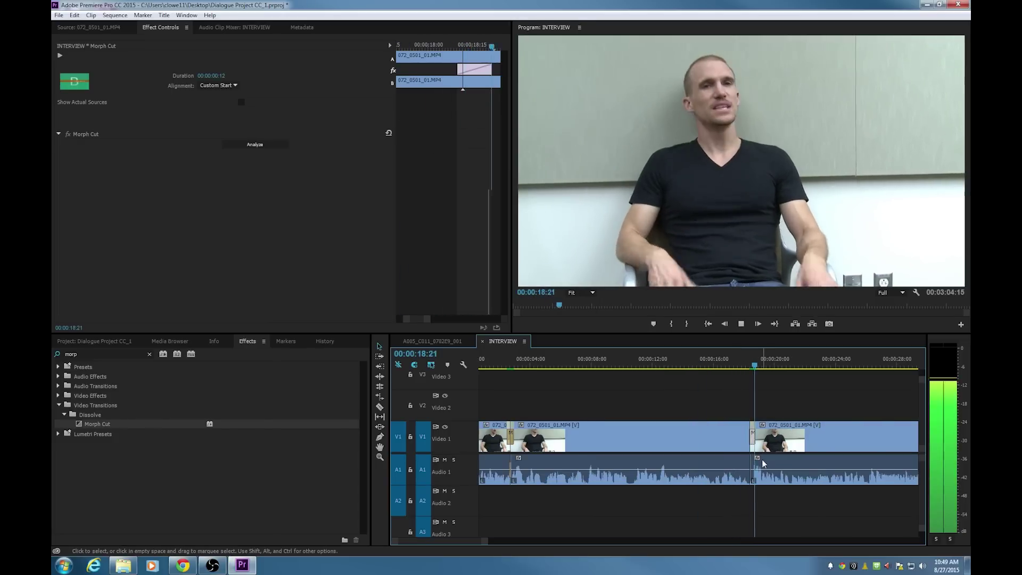
{"action": "key", "text": "space"}
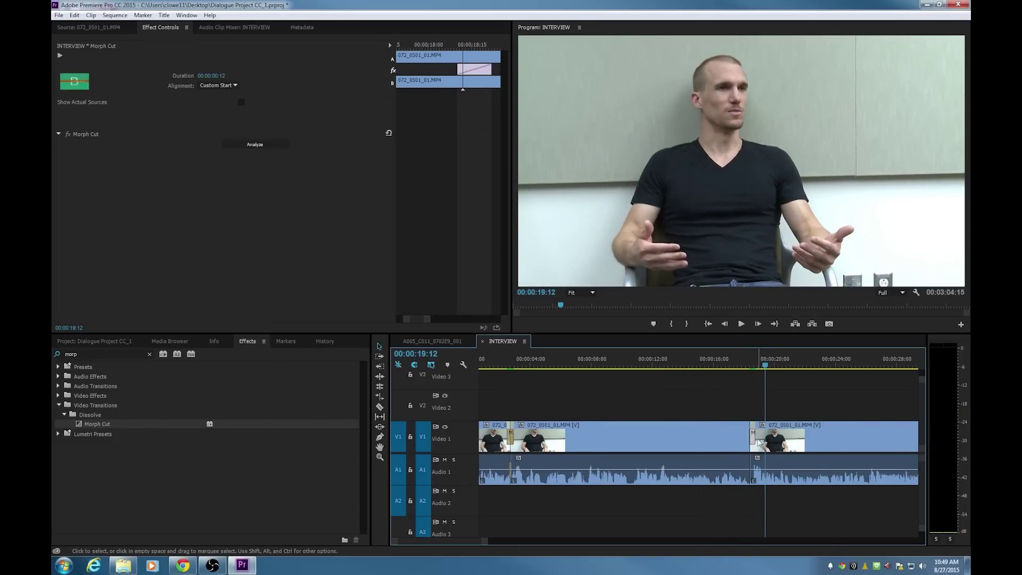